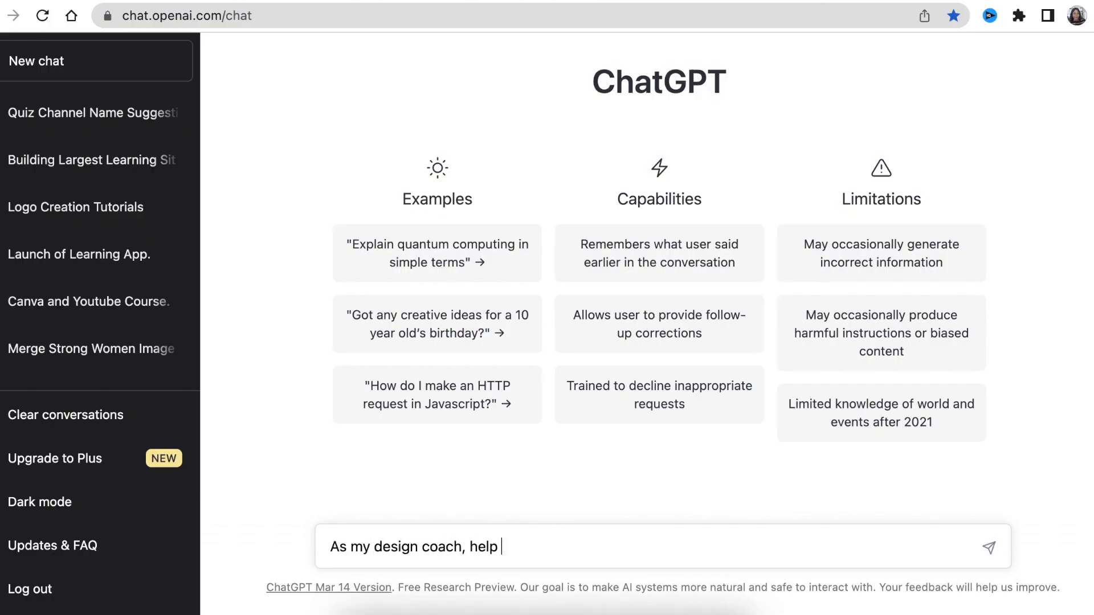
# Send the prompt "As my design coach, help me by guiding me in creating a Function Venue Logo on Canva using Shapes and lines".
pyautogui.write('me use s')
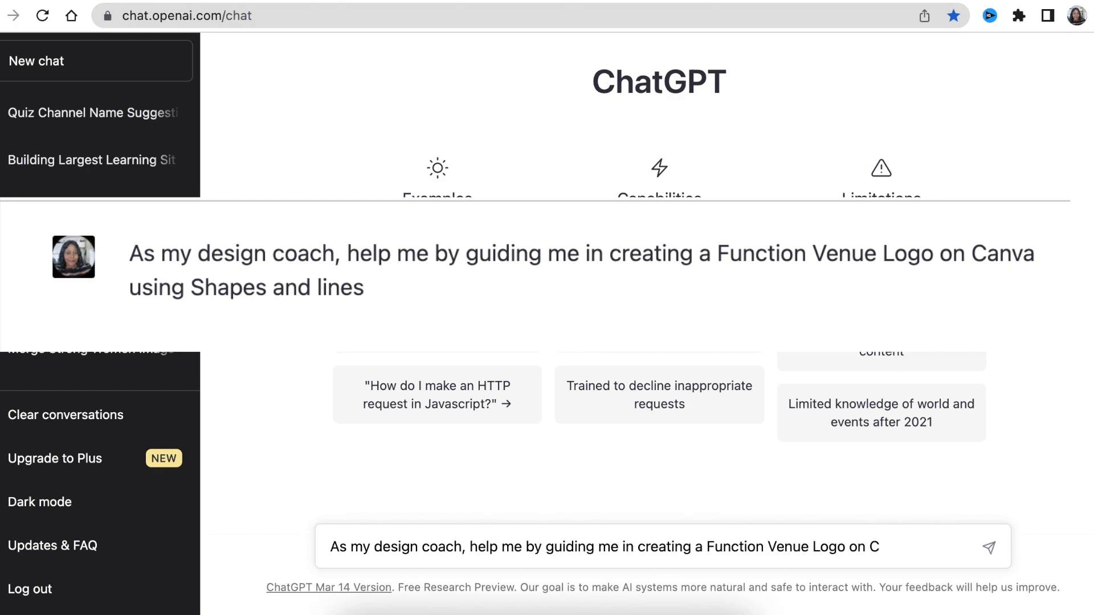
pyautogui.write('apes and lines')
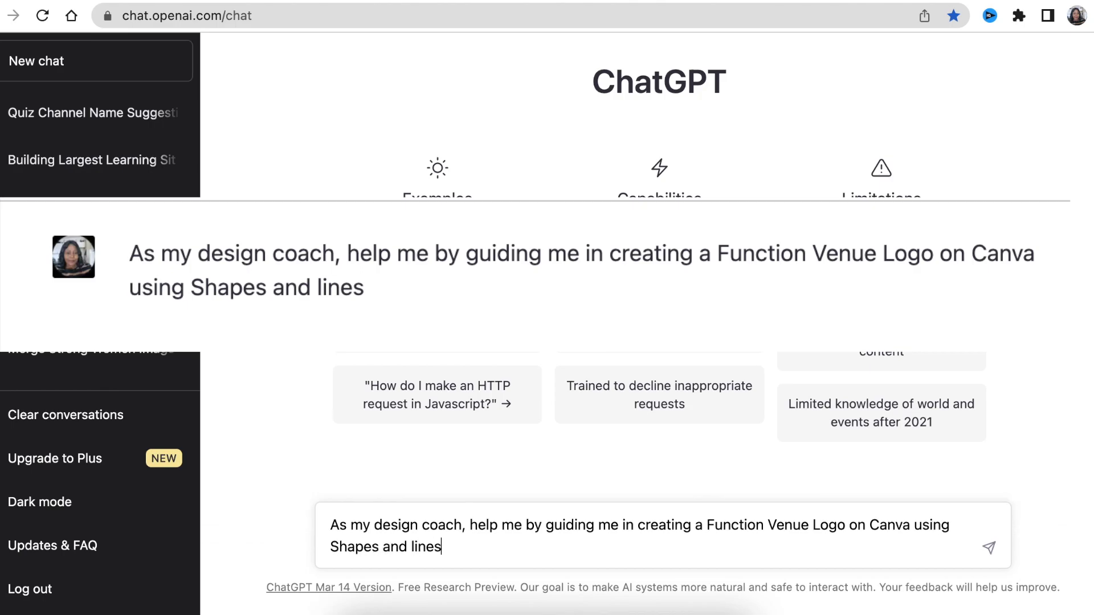
pyautogui.press('Return')
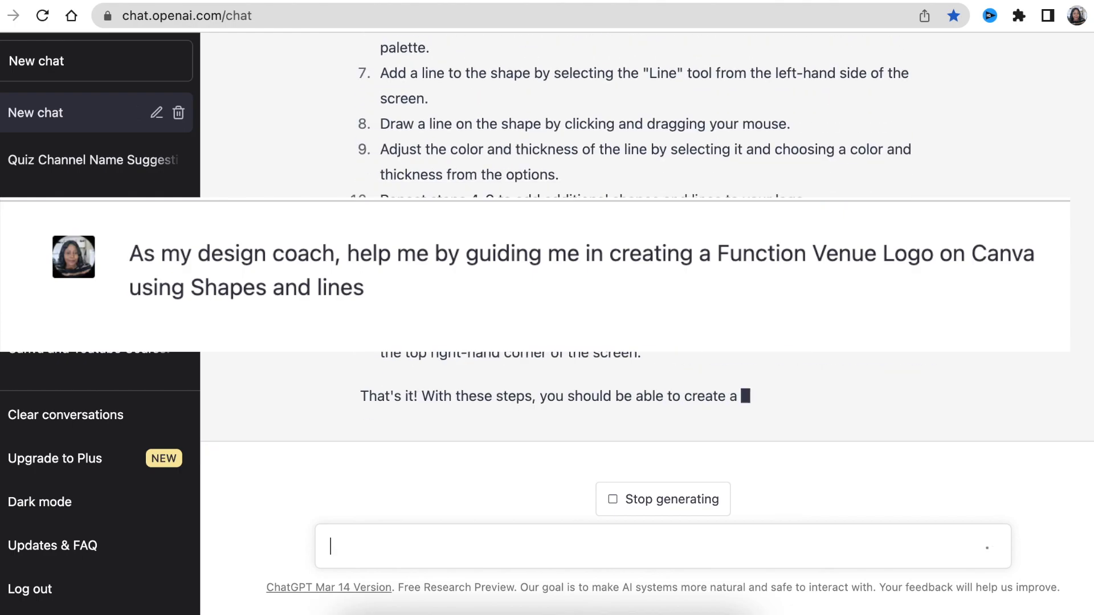
# Read through ChatGPT's numbered instructions for building the venue logo with shapes and lines.
pyautogui.scroll(5, 484, 444)
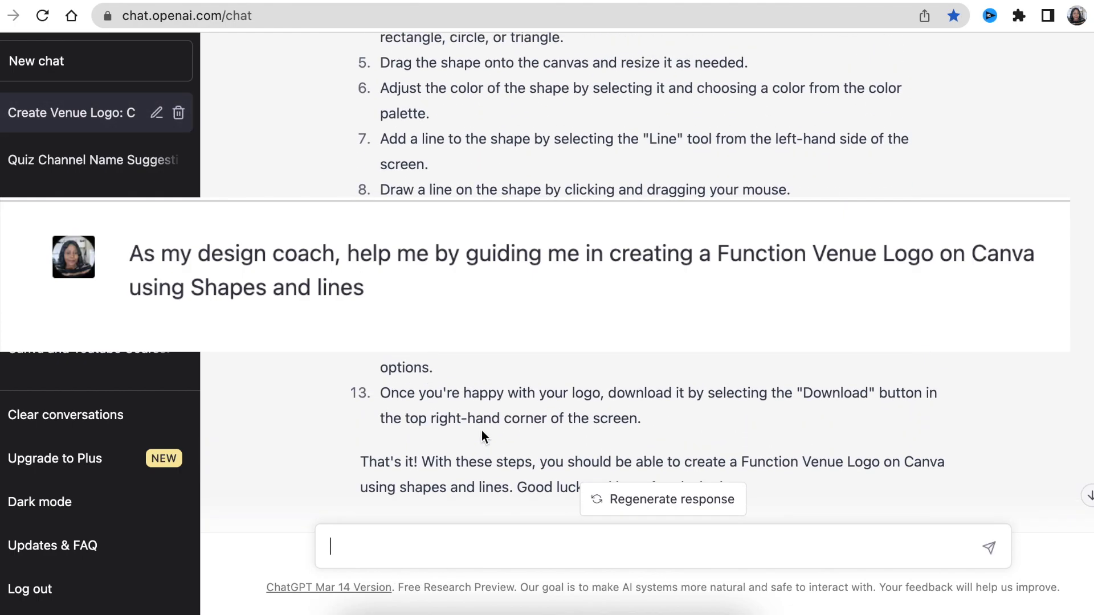
pyautogui.scroll(4, 481, 431)
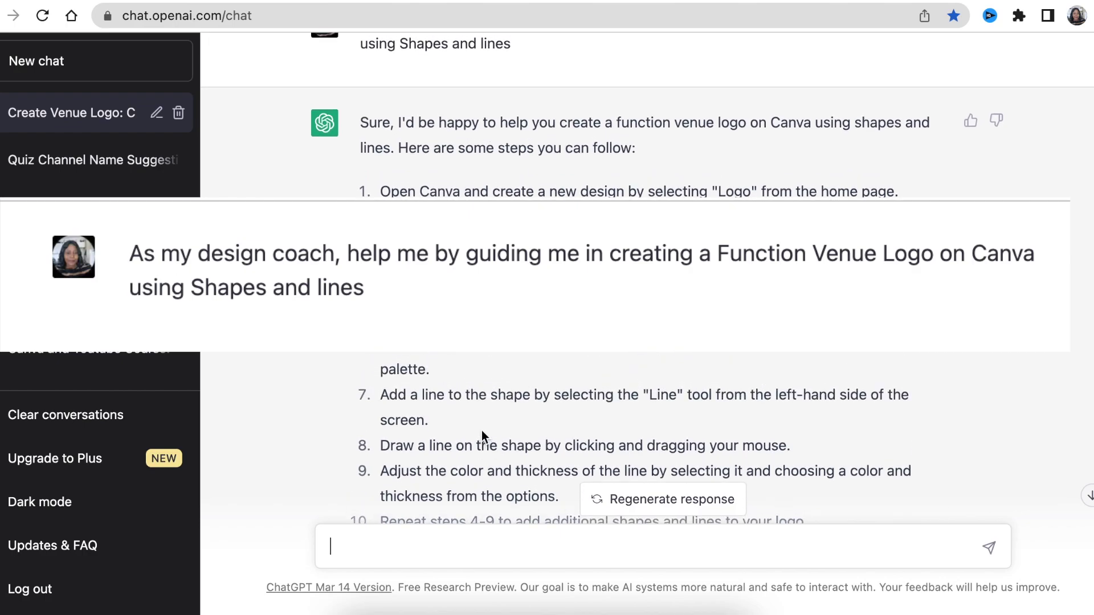
pyautogui.scroll(-1, 481, 431)
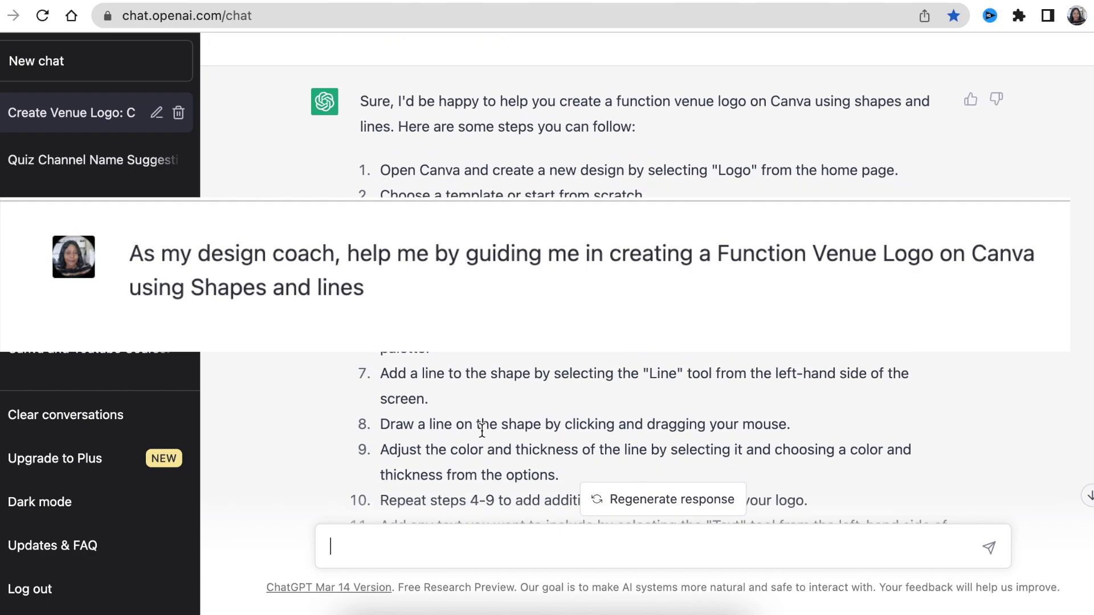
pyautogui.scroll(1, 285, 501)
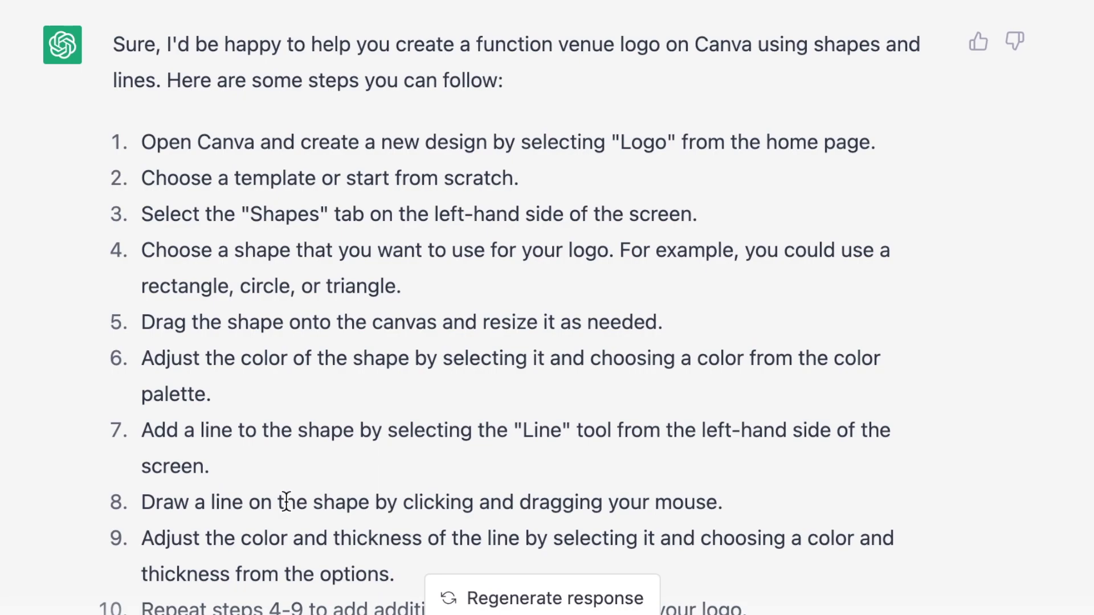
pyautogui.scroll(-2, 285, 502)
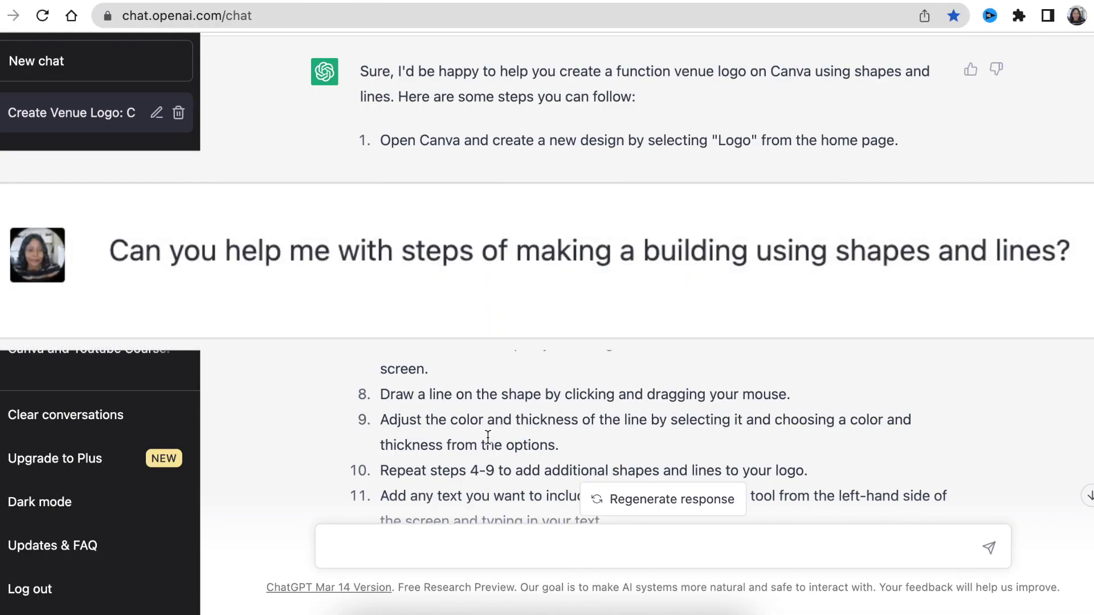
pyautogui.scroll(-1, 487, 449)
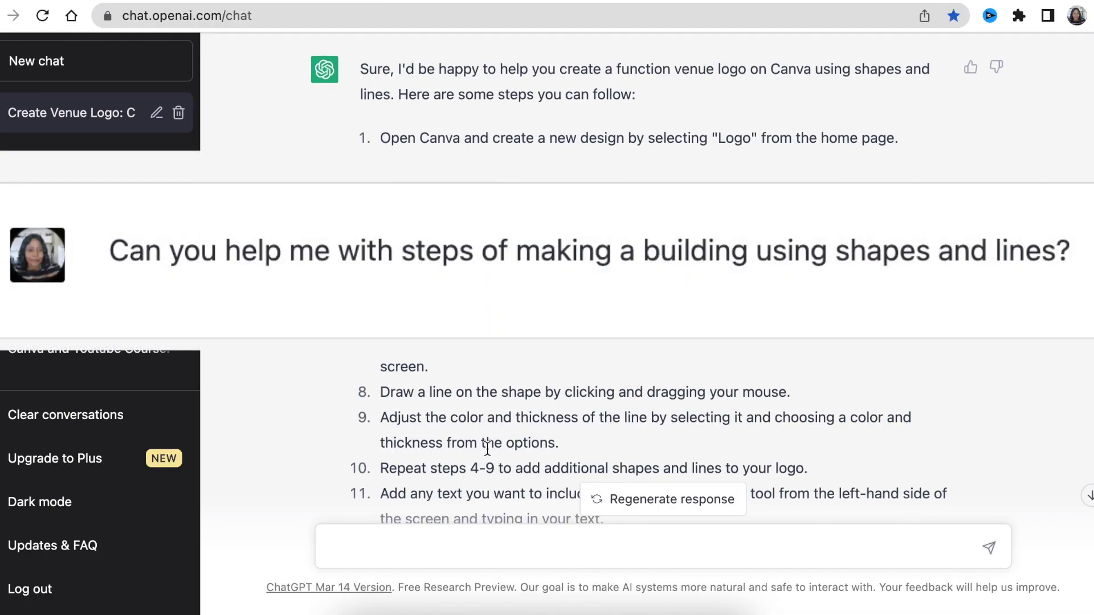
pyautogui.scroll(-1, 487, 449)
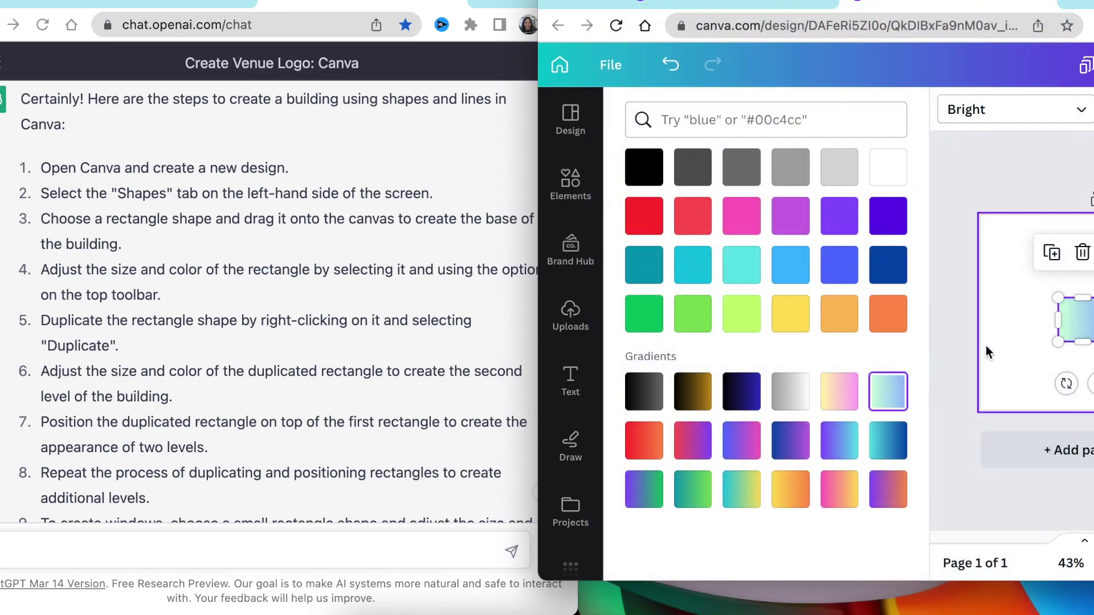
# In Canva, duplicate the green-blue gradient rectangle and arrange two flat copies one above the other.
pyautogui.click(986, 345)
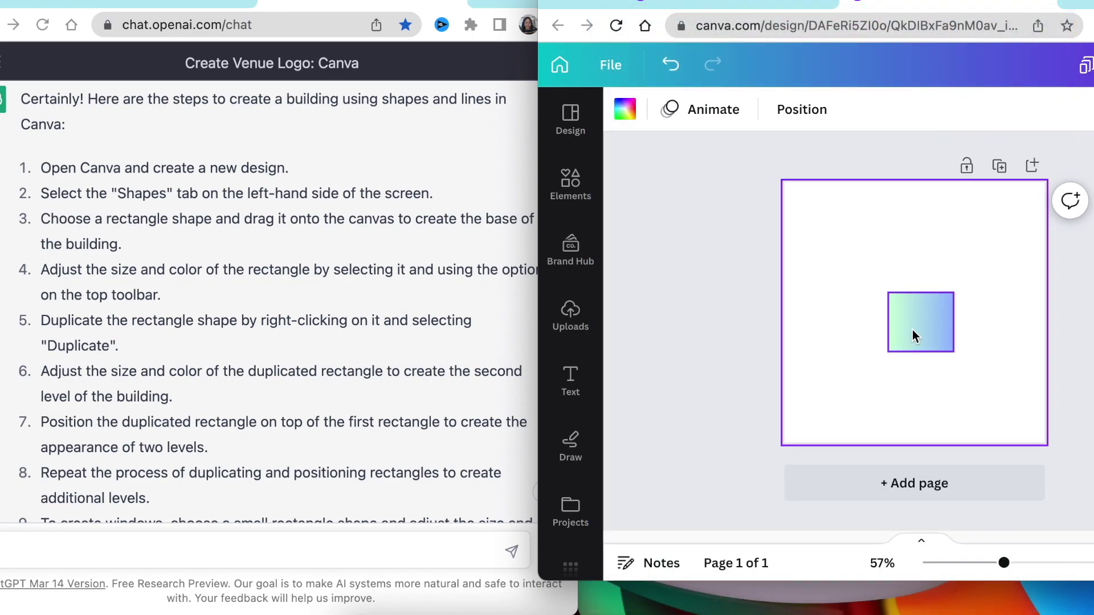
pyautogui.click(913, 334)
pyautogui.press('super+d')
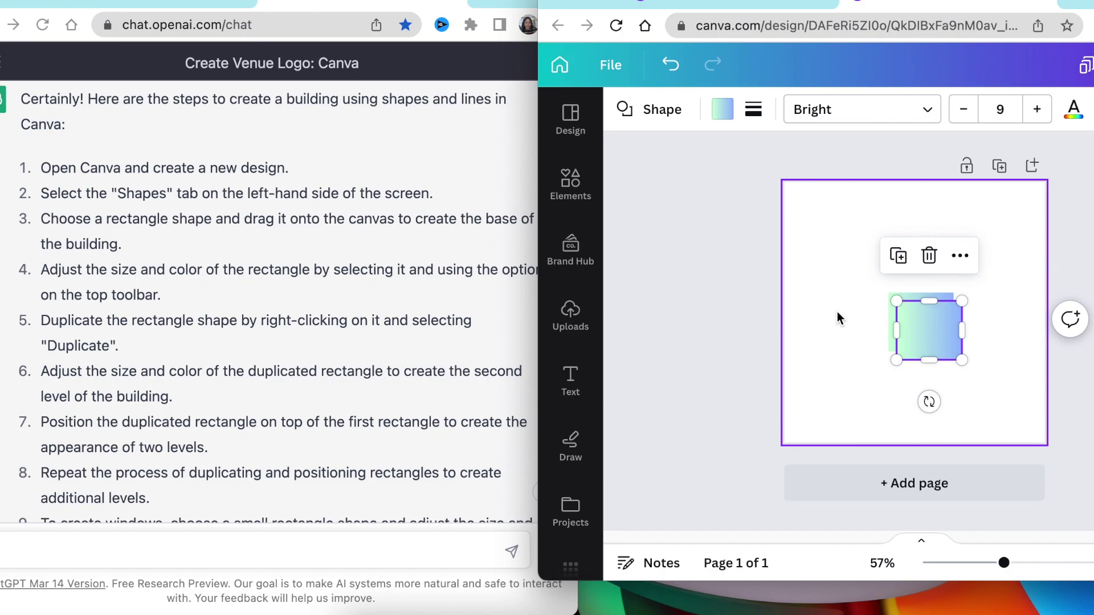
pyautogui.moveTo(923, 345); pyautogui.dragTo(915, 320)
pyautogui.press('BackSpace')
pyautogui.click(925, 320)
pyautogui.press('super+d')
pyautogui.moveTo(933, 350); pyautogui.dragTo(922, 324)
pyautogui.click(814, 389)
pyautogui.click(919, 291)
pyautogui.press('BackSpace')
pyautogui.click(918, 322)
pyautogui.press('super+d')
pyautogui.moveTo(943, 402); pyautogui.dragTo(940, 361)
pyautogui.click(816, 390)
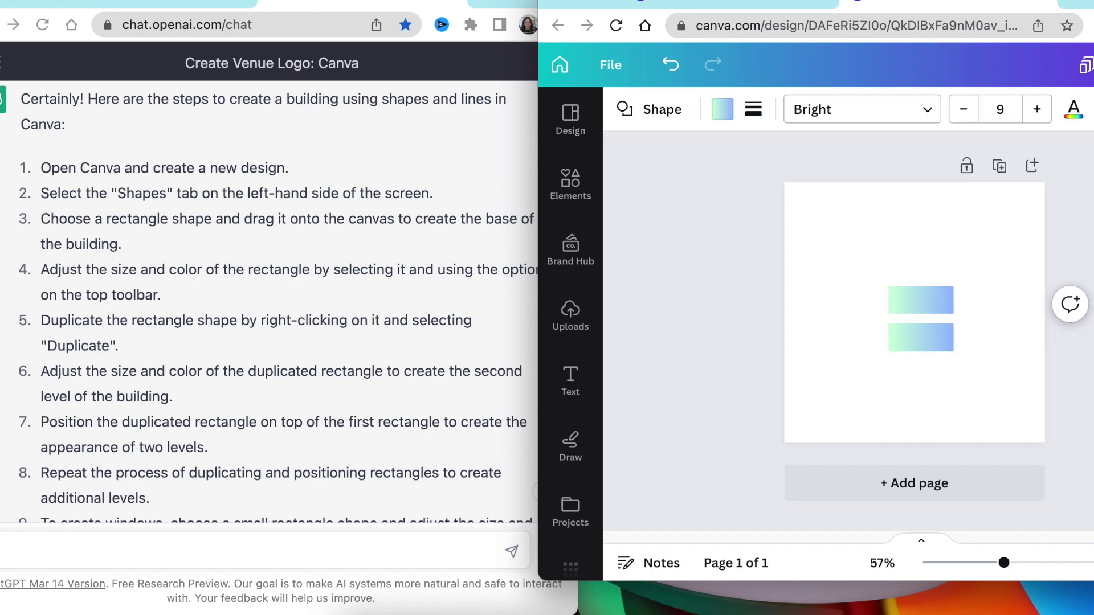
# Consult ChatGPT's steps for additional levels and make the two stacked gradient rectangles narrower.
pyautogui.scroll(-3, 196, 398)
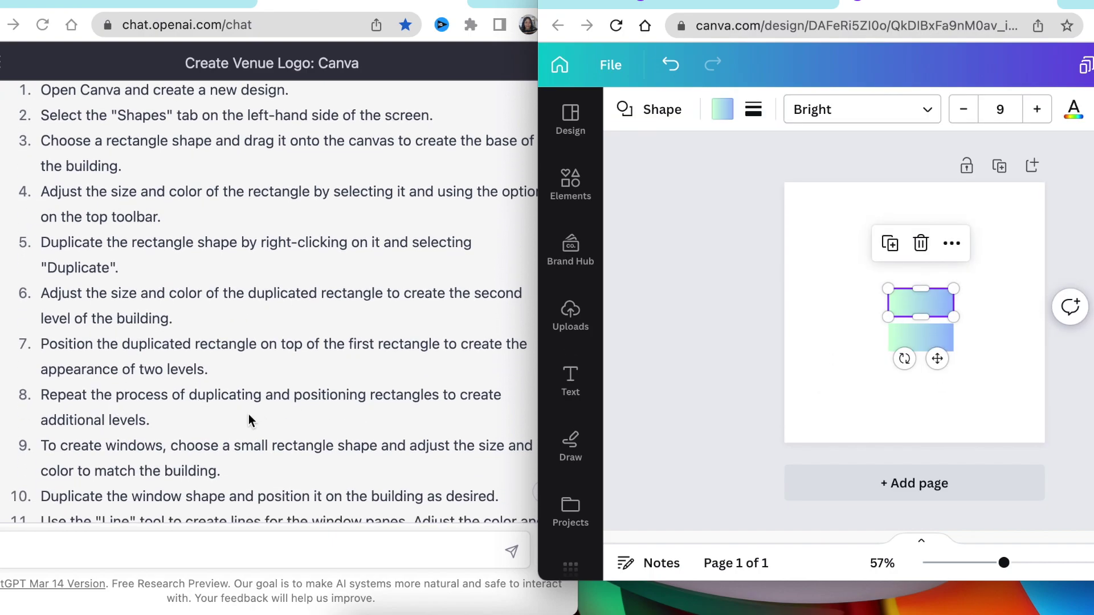
pyautogui.scroll(-3, 249, 420)
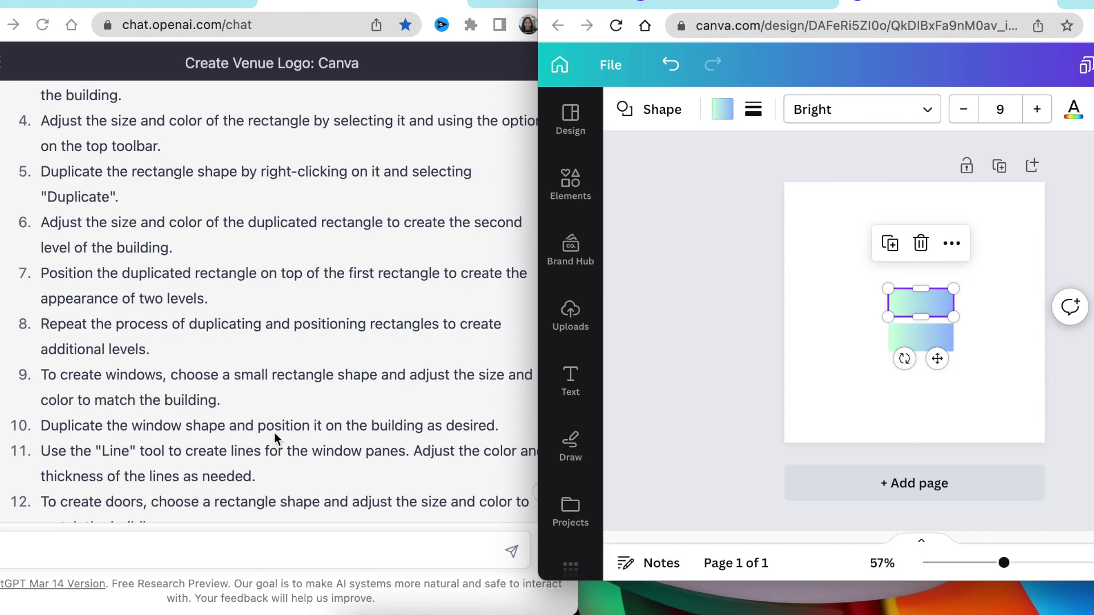
pyautogui.moveTo(930, 336); pyautogui.dragTo(876, 303)
pyautogui.click(934, 305)
pyautogui.click(921, 244)
pyautogui.click(912, 351)
pyautogui.click(845, 278)
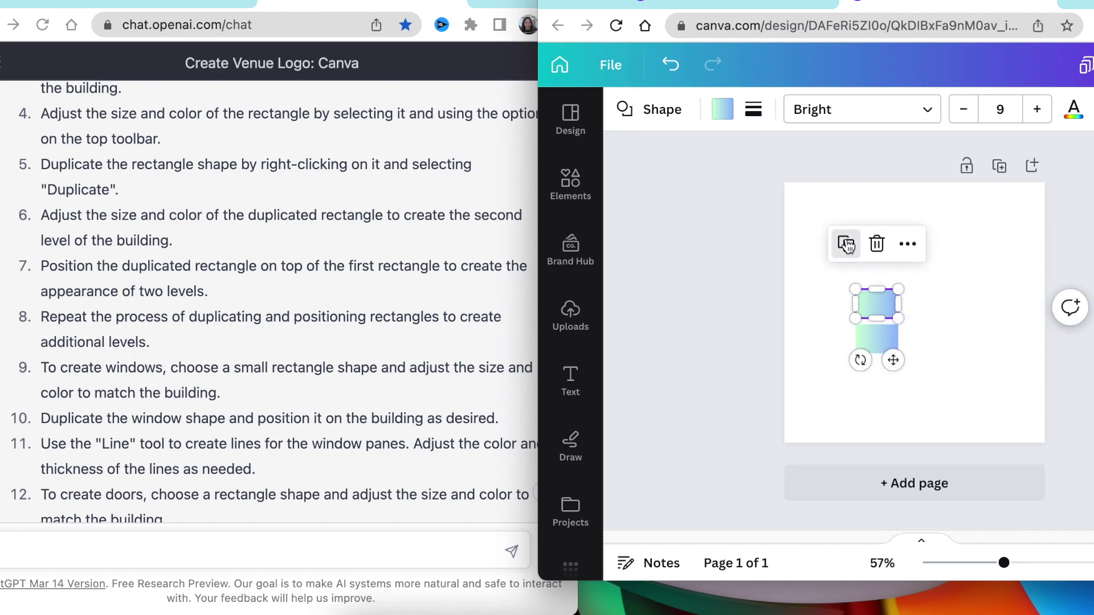
# Duplicate the gradient rectangles into a grid of two columns and three rows.
pyautogui.click(846, 245)
pyautogui.moveTo(742, 254); pyautogui.dragTo(899, 371)
pyautogui.click(886, 217)
pyautogui.moveTo(890, 329); pyautogui.dragTo(937, 325)
pyautogui.click(783, 399)
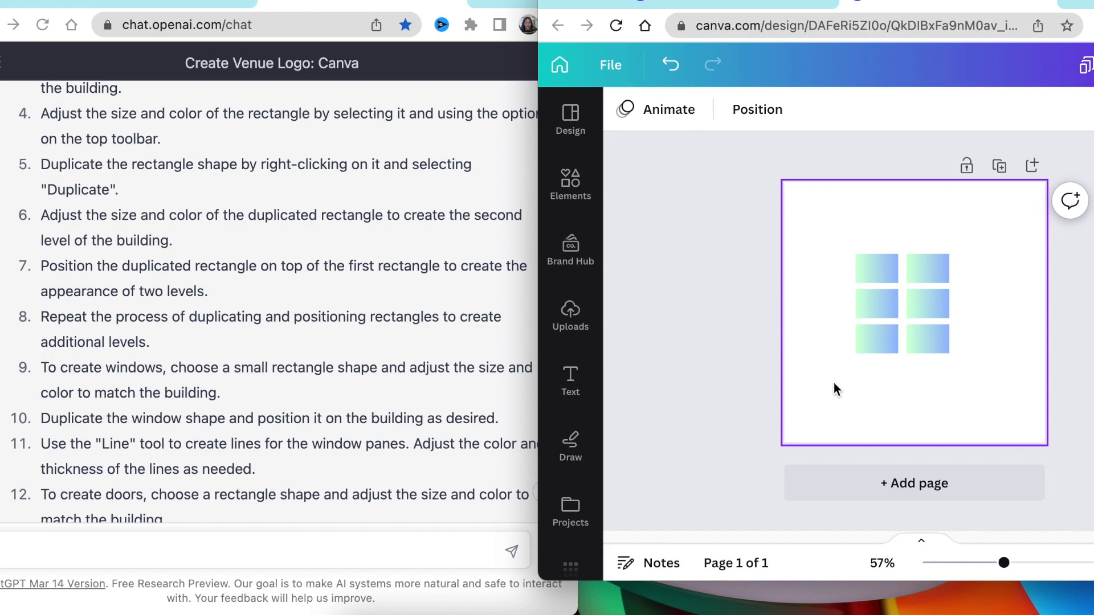
# Check ChatGPT's window instructions and delete all the gradient rectangles from the page.
pyautogui.scroll(-3, 384, 323)
pyautogui.scroll(2, 384, 324)
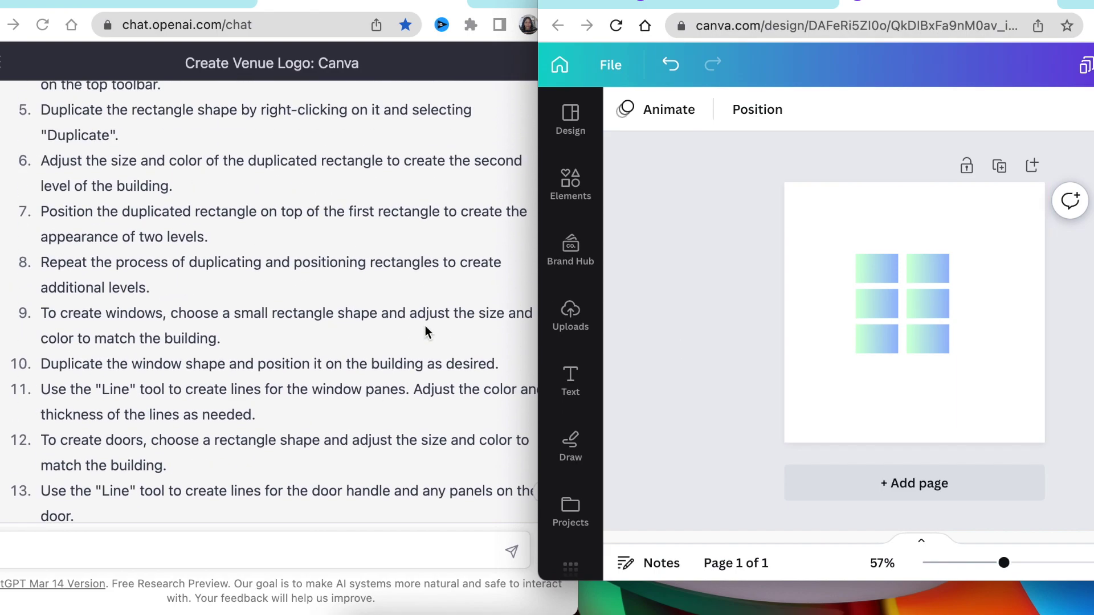
pyautogui.press('super+a')
pyautogui.press('BackSpace')
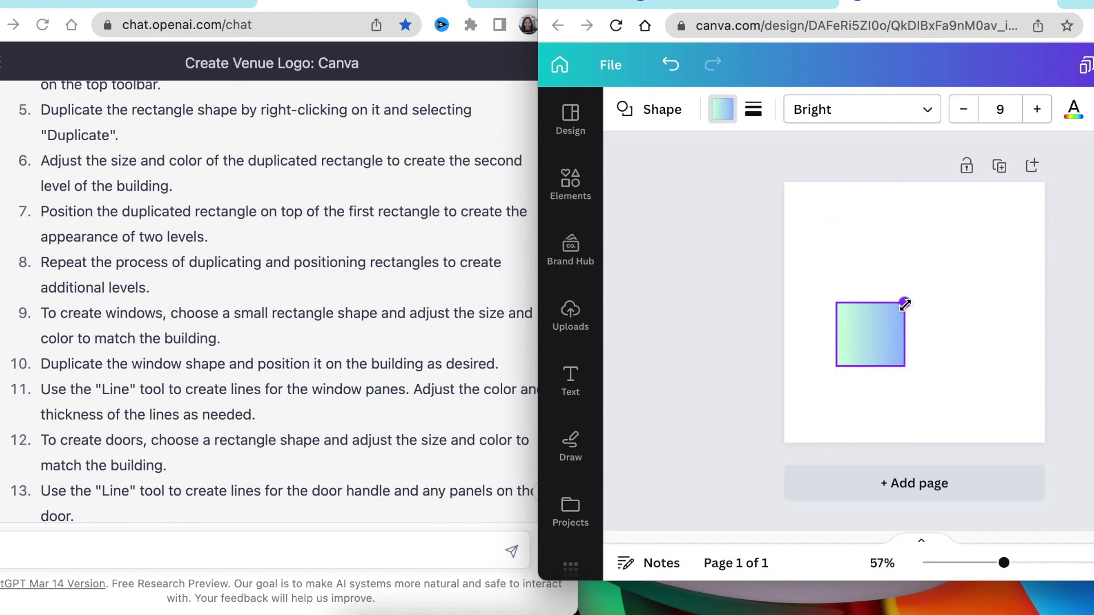
# Duplicate the larger gradient rectangle and arrange the copies in an evenly spaced two-by-two grid.
pyautogui.press('super+d')
pyautogui.moveTo(903, 330); pyautogui.dragTo(936, 338)
pyautogui.keyDown('shift'); pyautogui.click(869, 337); pyautogui.keyUp('shift')
pyautogui.moveTo(869, 337); pyautogui.dragTo(874, 342)
pyautogui.click(913, 266)
pyautogui.moveTo(944, 353); pyautogui.dragTo(935, 280)
pyautogui.click(814, 376)
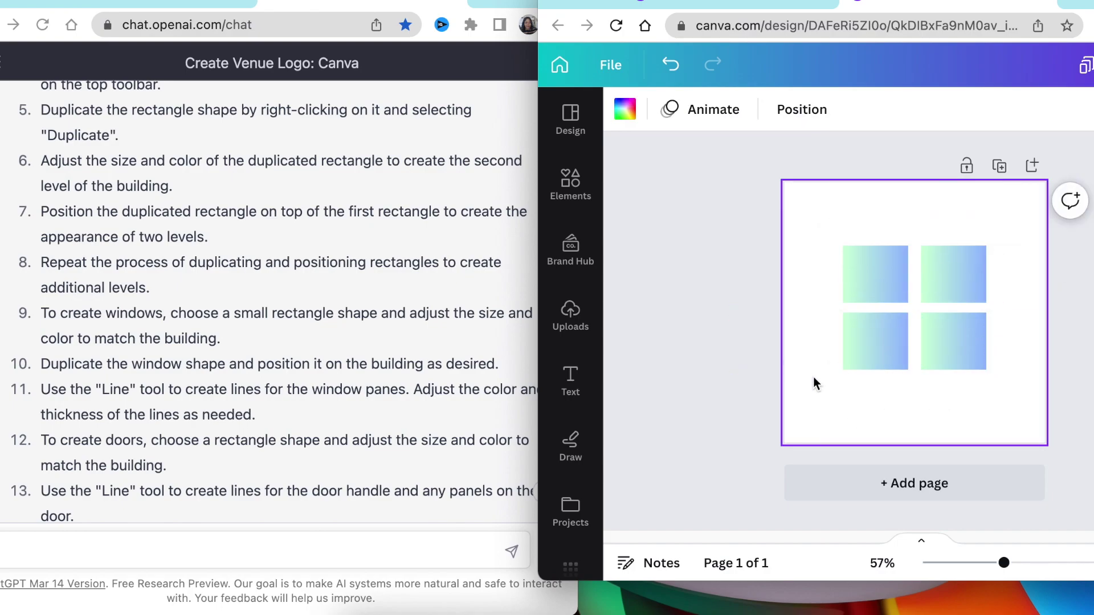
# Widen the black-to-blue gradient rectangle and stack a duplicate of it above as the building's second level.
pyautogui.scroll(2, 355, 361)
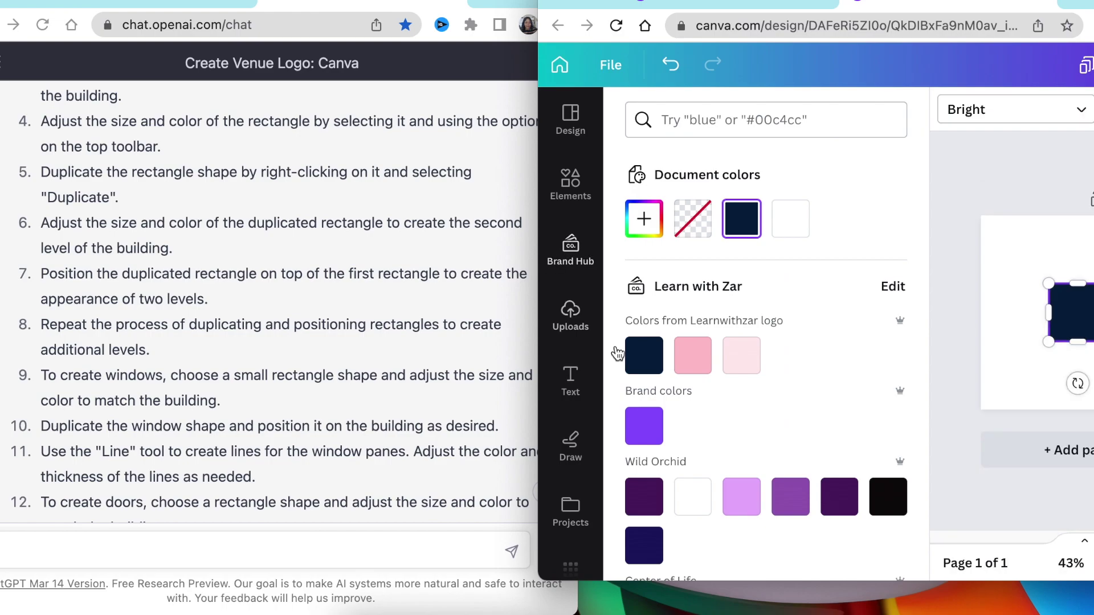
pyautogui.scroll(-5, 683, 371)
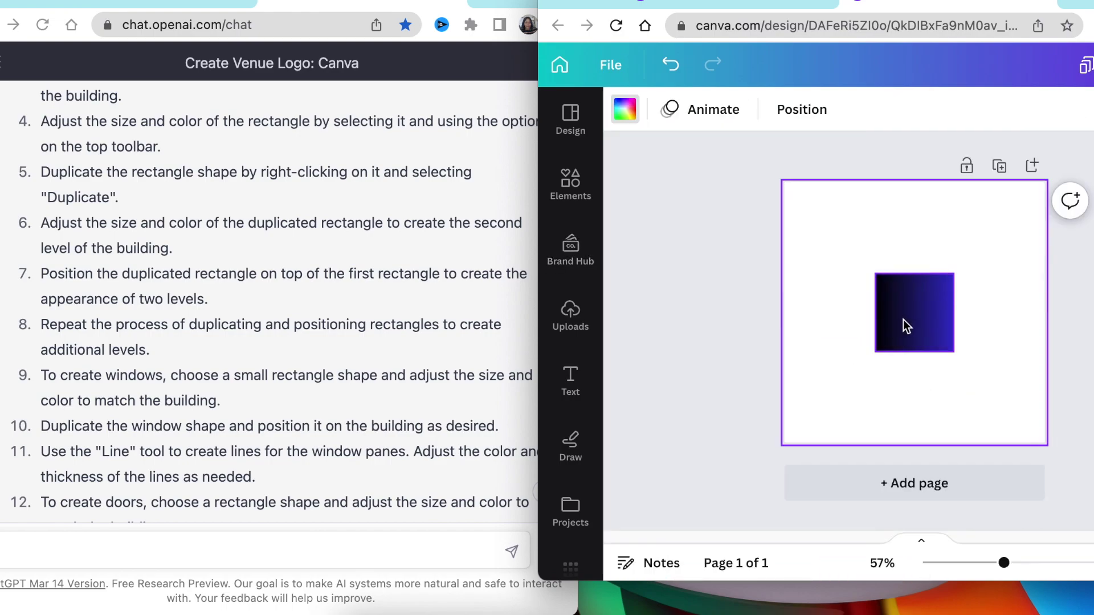
pyautogui.moveTo(906, 326); pyautogui.dragTo(962, 346)
pyautogui.scroll(4, 474, 342)
pyautogui.moveTo(899, 303); pyautogui.dragTo(899, 321)
pyautogui.moveTo(897, 349); pyautogui.dragTo(903, 300)
pyautogui.press('super+d')
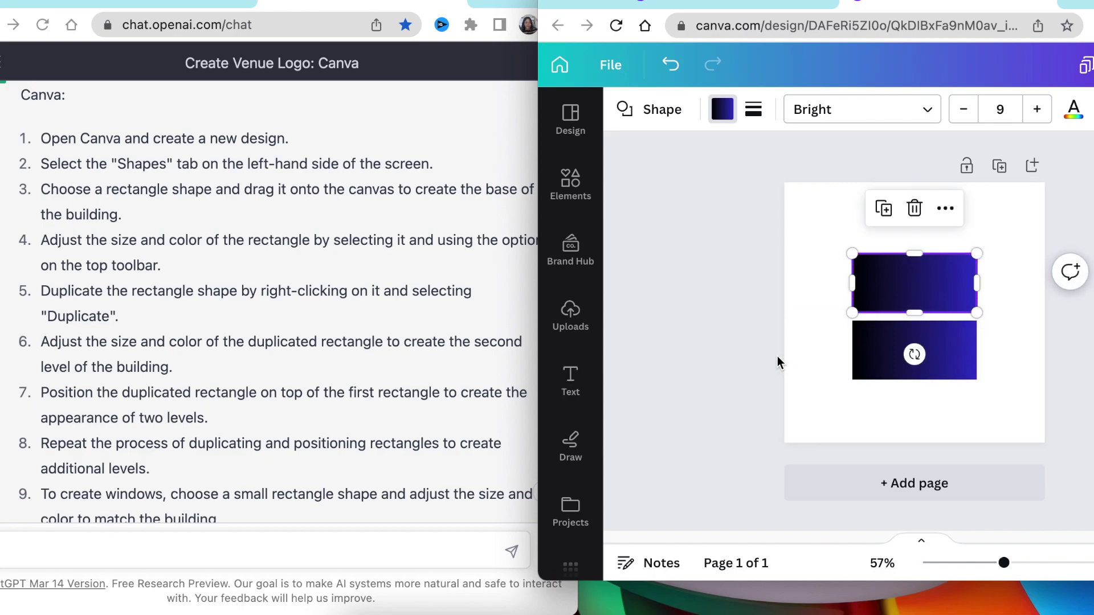
pyautogui.click(712, 346)
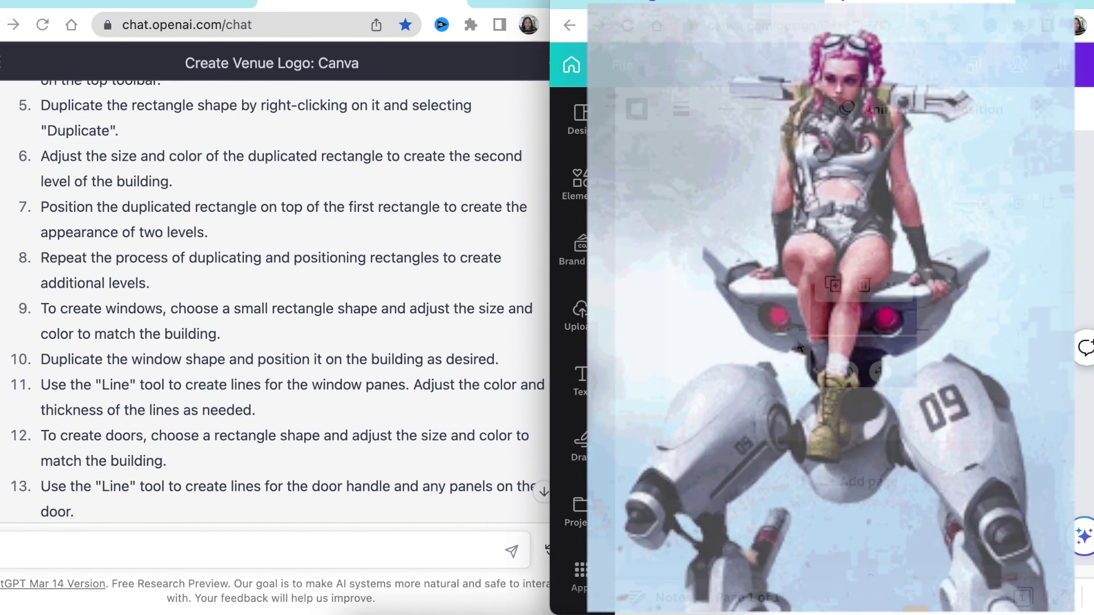
# Draw a black line over the small grey window rectangle, make it vertical and shorten it to the window's height.
pyautogui.moveTo(796, 331); pyautogui.dragTo(974, 284)
pyautogui.moveTo(933, 328); pyautogui.dragTo(963, 374)
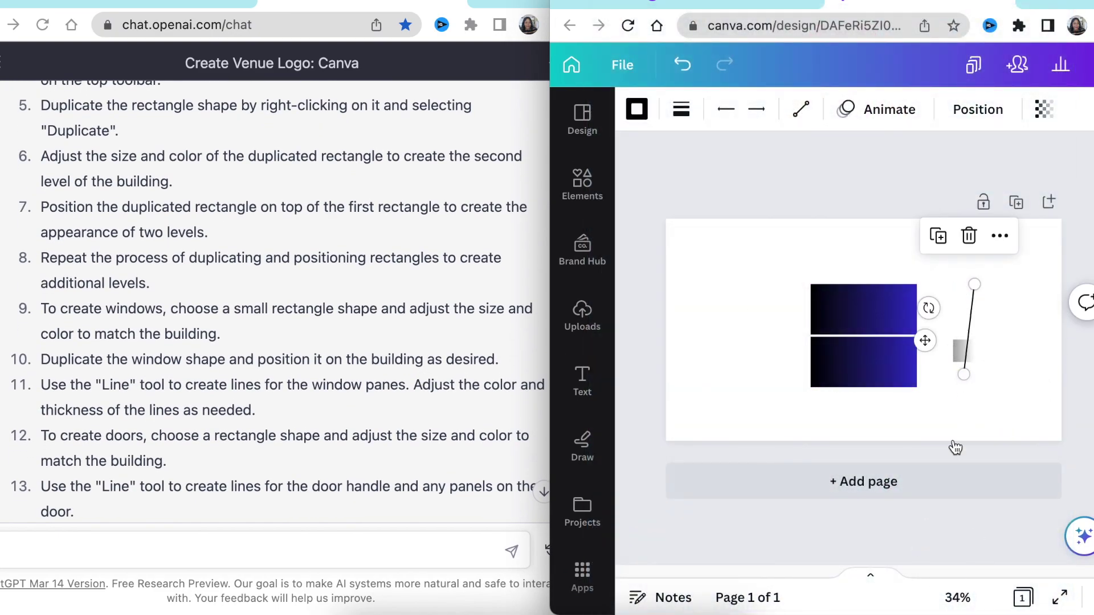
pyautogui.moveTo(972, 285); pyautogui.dragTo(964, 283)
pyautogui.scroll(5, 967, 295)
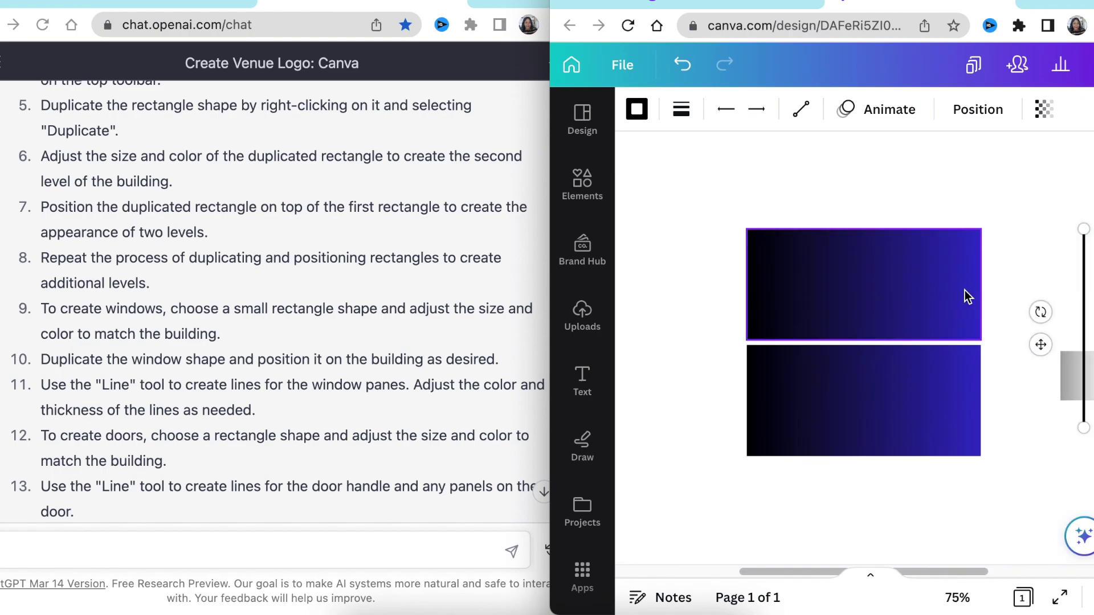
pyautogui.hscroll(3, 1032, 580)
pyautogui.moveTo(905, 228); pyautogui.dragTo(906, 352)
pyautogui.moveTo(905, 427)
pyautogui.mouseDown()
pyautogui.moveTo(905, 401)
pyautogui.moveTo(921, 414)
pyautogui.mouseUp()
# Duplicate the window's vertical line and lay the copy horizontally across the window to form crossed panes.
pyautogui.click(874, 306)
pyautogui.click(974, 431)
pyautogui.click(925, 387)
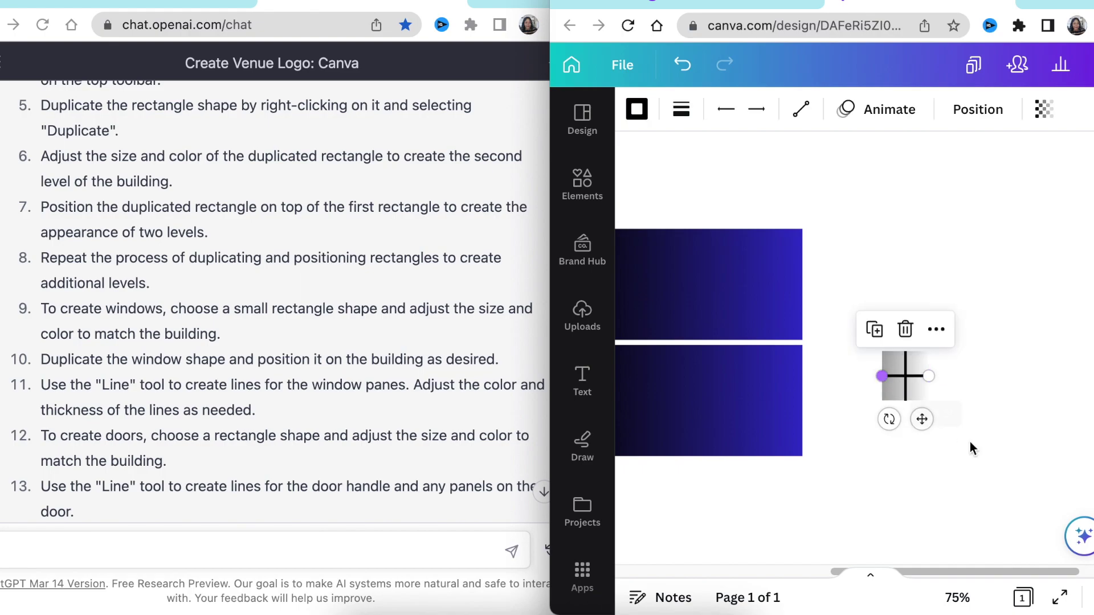
pyautogui.click(971, 446)
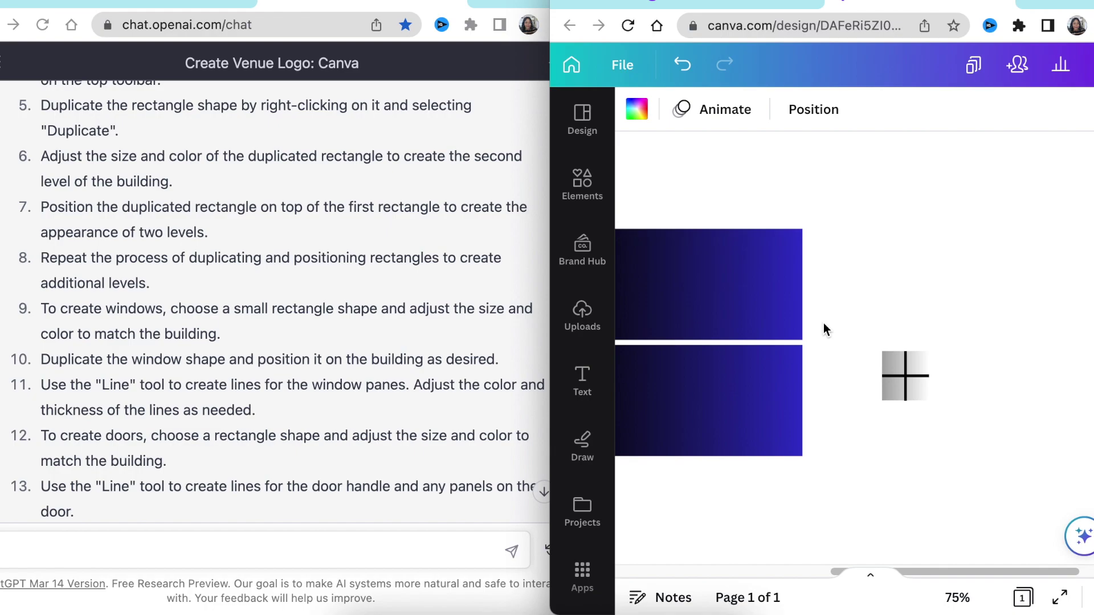
# Group the grey window rectangle with its two crossing lines and scale the group down.
pyautogui.moveTo(822, 327); pyautogui.dragTo(912, 381)
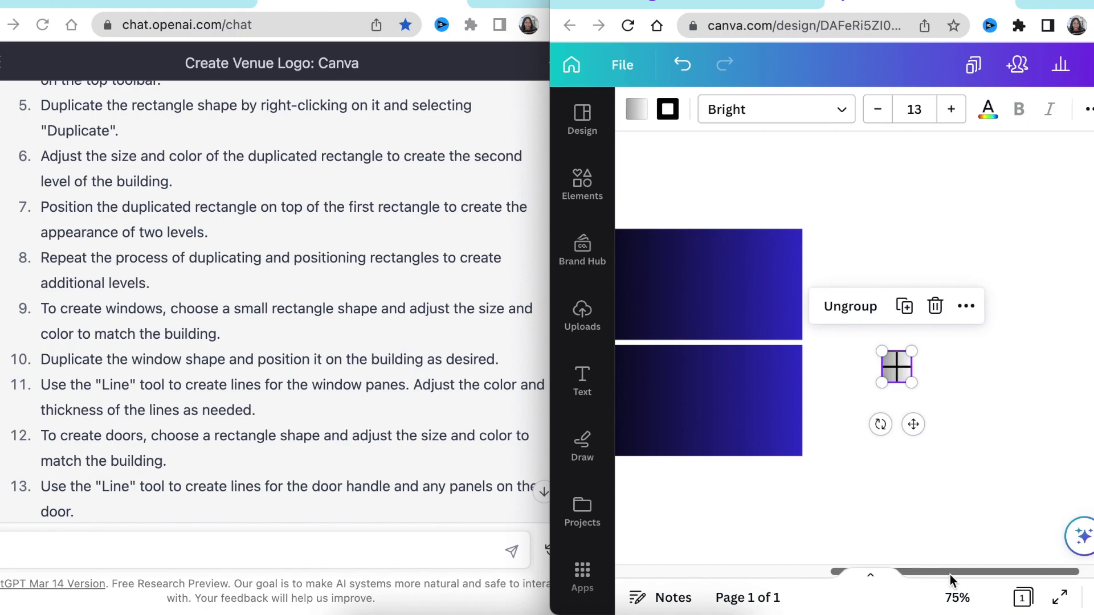
pyautogui.scroll(-5, 949, 574)
pyautogui.click(959, 349)
pyautogui.click(981, 398)
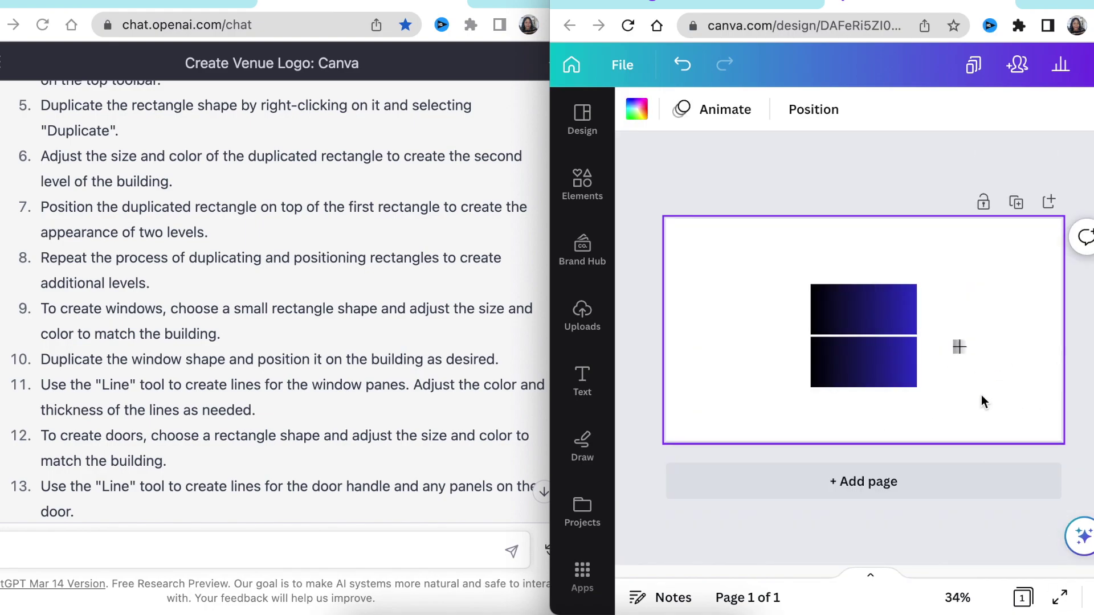
# Duplicate the grouped window and place the copy on the building.
pyautogui.click(960, 346)
pyautogui.click(966, 294)
pyautogui.moveTo(981, 403); pyautogui.dragTo(921, 360)
pyautogui.click(852, 307)
pyautogui.click(962, 349)
pyautogui.click(962, 390)
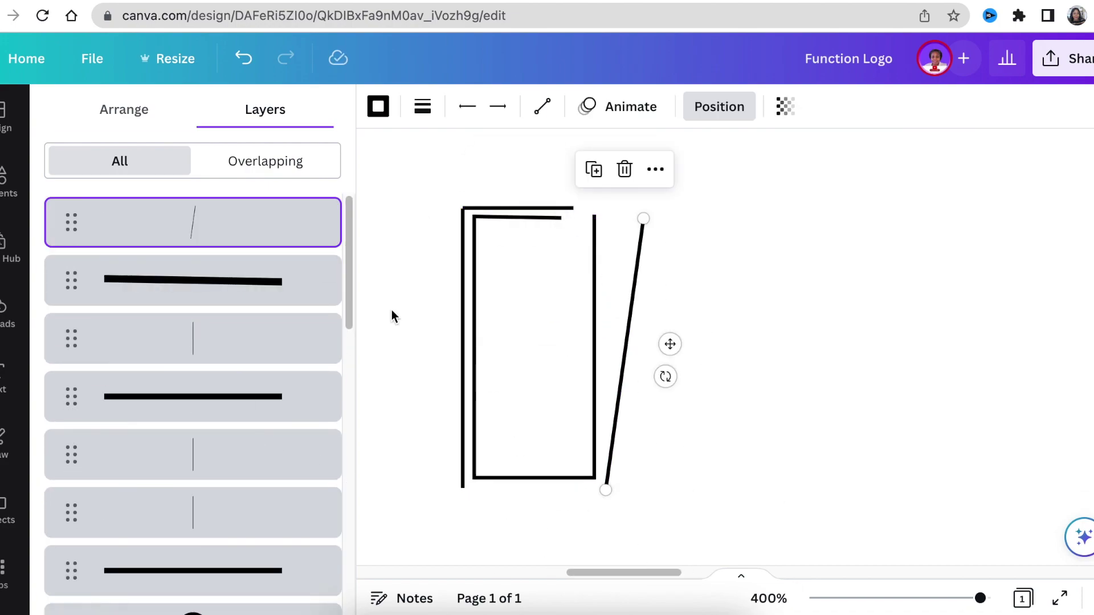
# Close the inner rectangle of the black line frame by adjusting its top, bottom and side lines, moving the spare slanted line aside.
pyautogui.click(533, 218)
pyautogui.moveTo(561, 218); pyautogui.dragTo(559, 218)
pyautogui.moveTo(594, 478); pyautogui.dragTo(517, 488)
pyautogui.hotkey('ctrl', 'd')
pyautogui.click(647, 383)
pyautogui.moveTo(625, 354); pyautogui.dragTo(821, 349)
pyautogui.moveTo(594, 349); pyautogui.dragTo(561, 349)
pyautogui.click(561, 349)
pyautogui.hotkey('ctrl', '+')
pyautogui.moveTo(630, 573); pyautogui.dragTo(625, 572)
pyautogui.moveTo(595, 528); pyautogui.dragTo(647, 528)
pyautogui.click(764, 447)
# Move the spare vertical line to the outer frame's open side and align its end to complete the outer outline.
pyautogui.scroll(-2, 764, 447)
pyautogui.scroll(3, 764, 447)
pyautogui.click(320, 296)
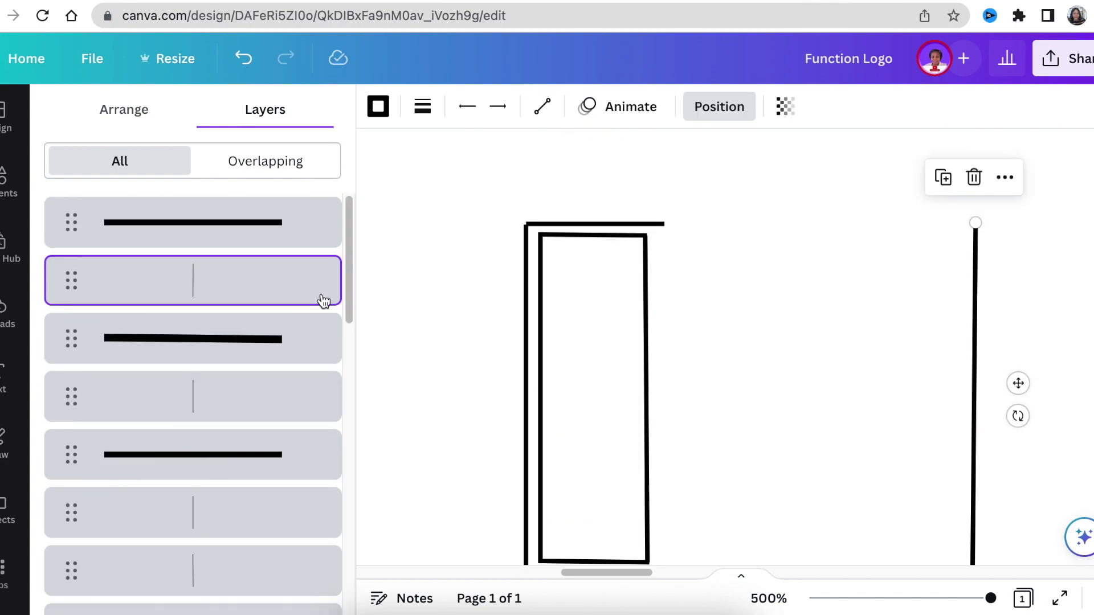
pyautogui.moveTo(974, 383); pyautogui.dragTo(661, 383)
pyautogui.scroll(-2, 661, 383)
pyautogui.moveTo(661, 491); pyautogui.dragTo(661, 500)
pyautogui.click(719, 460)
# Select all the lines of the double-outlined frame below the building and group them.
pyautogui.hotkey('ctrl', 'alt', '0')
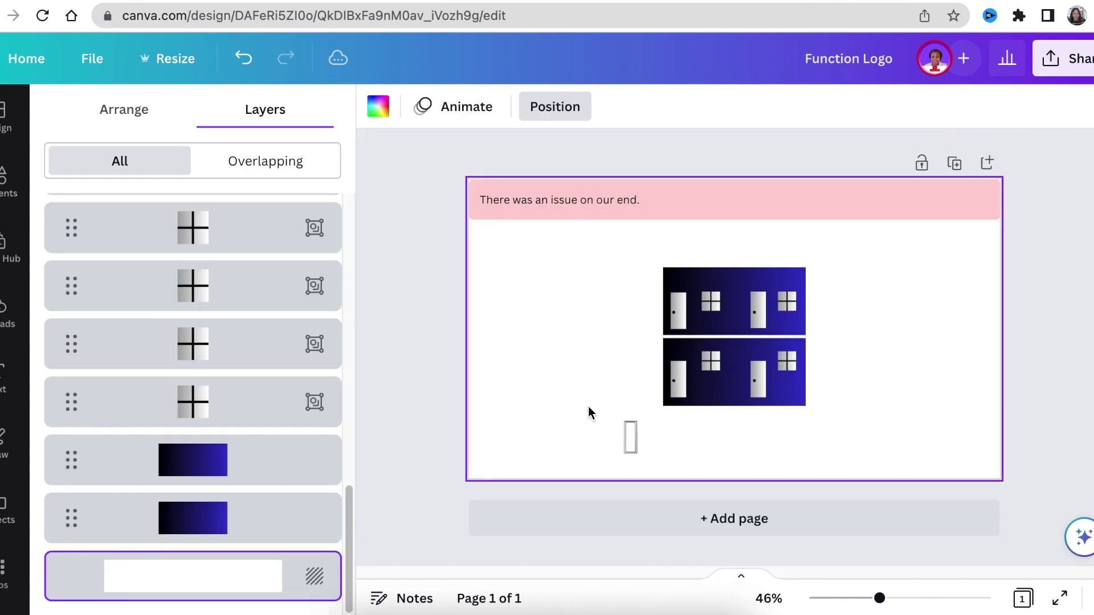
pyautogui.moveTo(588, 406); pyautogui.dragTo(654, 461)
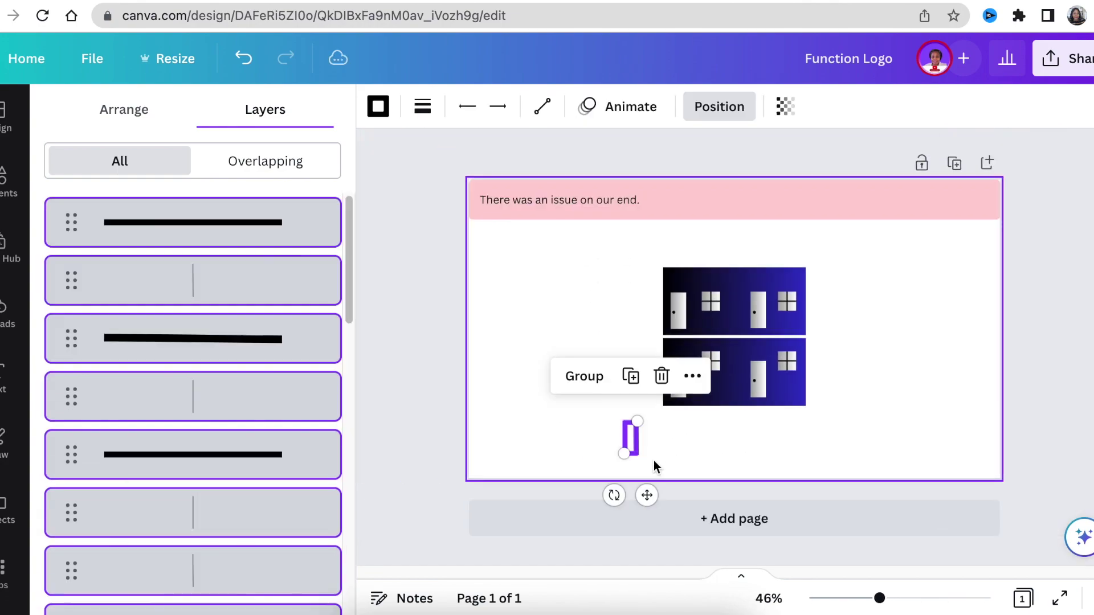
pyautogui.click(590, 382)
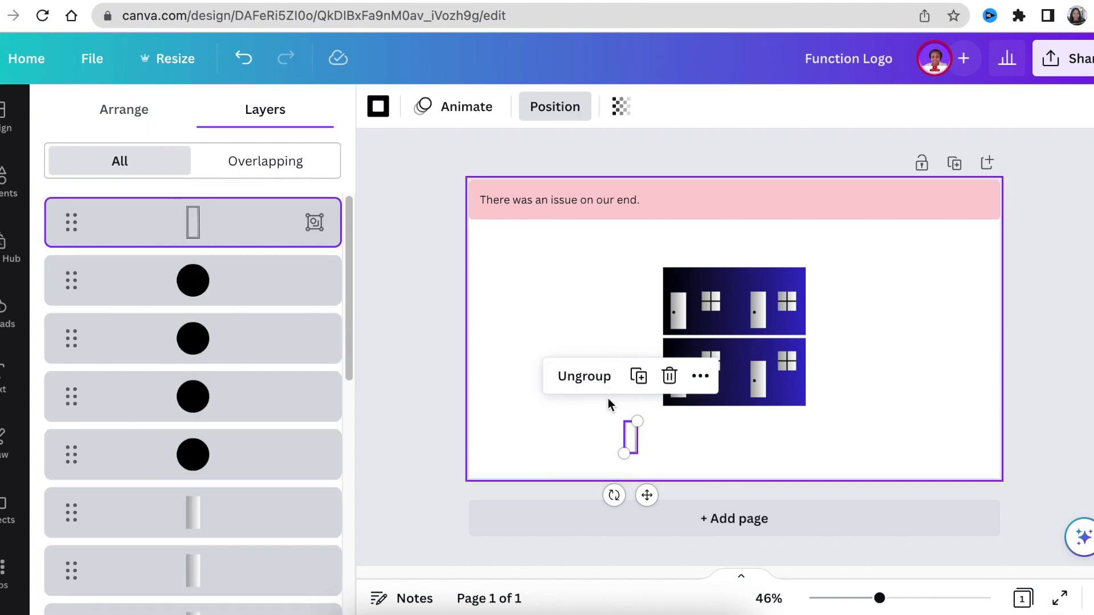
# Duplicate the grouped double-outlined frame and place the copy on the lower floor's left door.
pyautogui.click(638, 377)
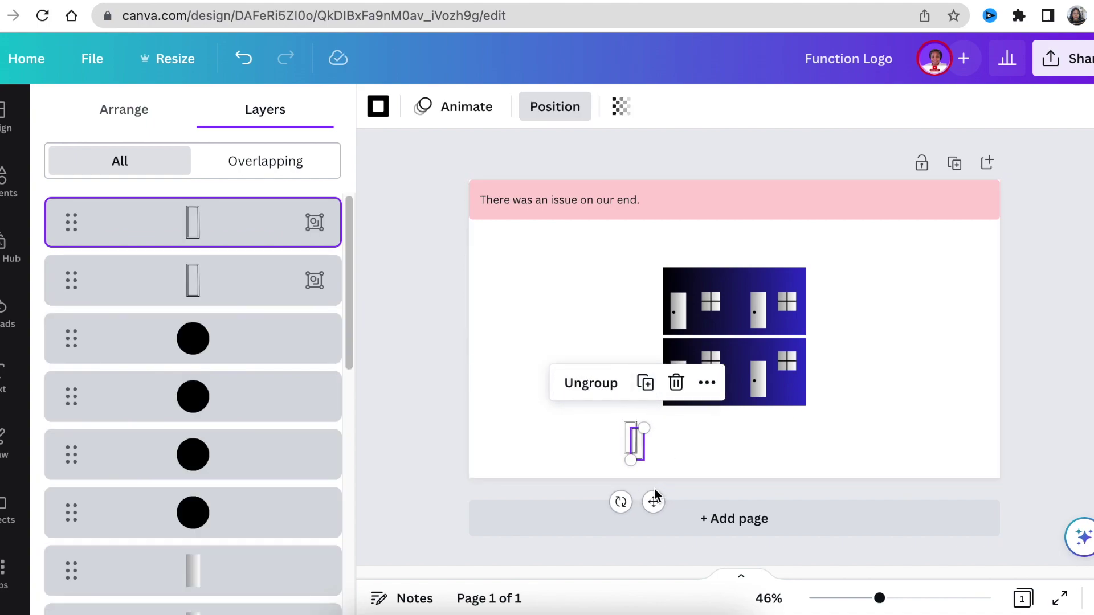
pyautogui.moveTo(653, 501); pyautogui.dragTo(697, 442)
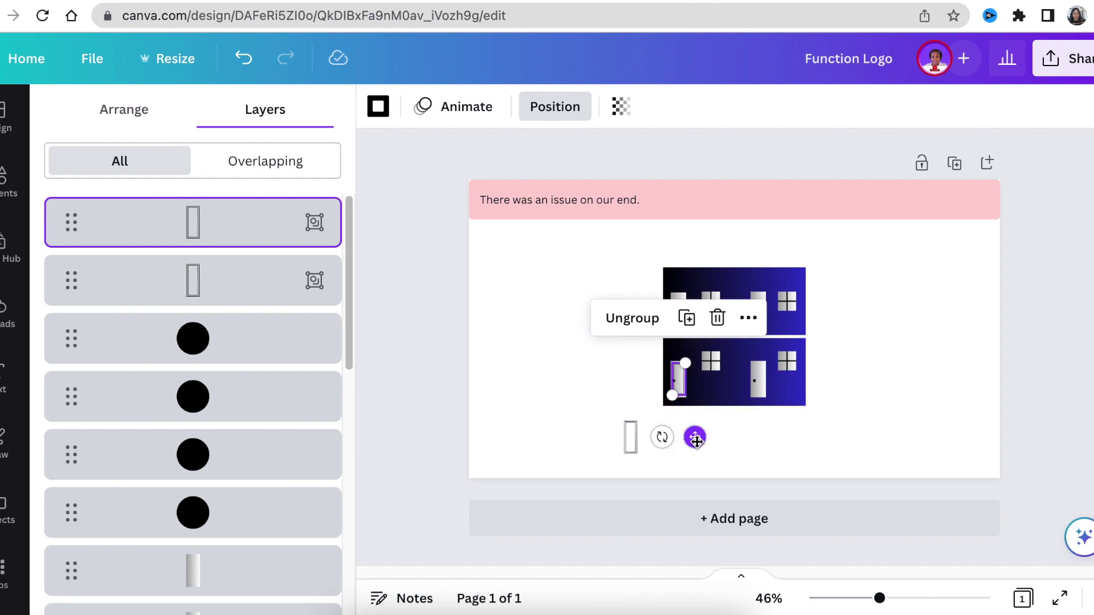
pyautogui.click(781, 464)
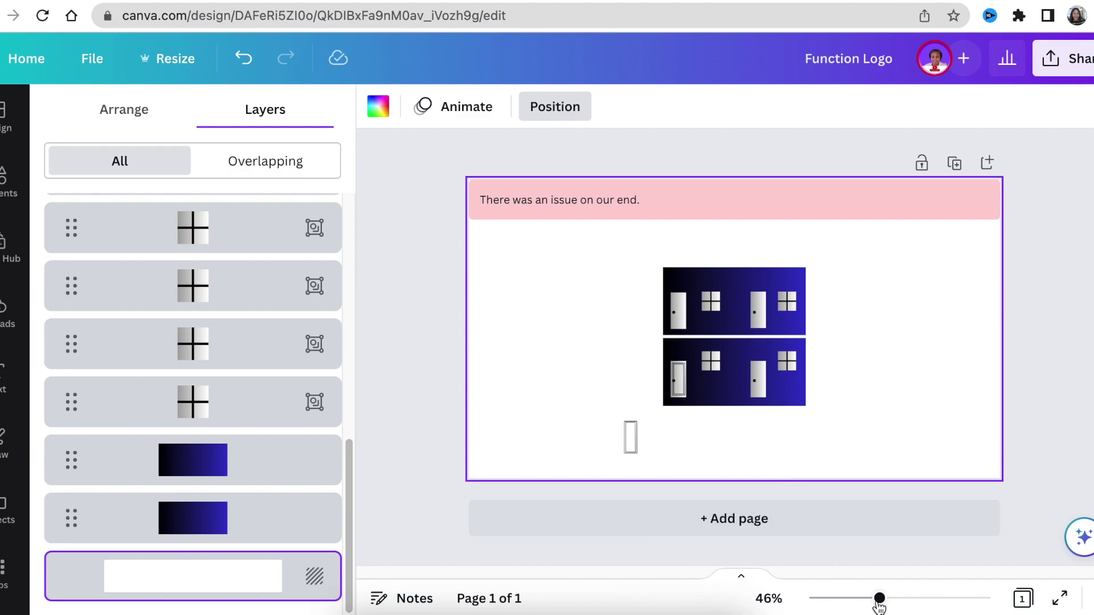
# Duplicate the spare door frame for the remaining right-hand doors and place the copies on the lower and upper floors.
pyautogui.moveTo(879, 598); pyautogui.dragTo(907, 598)
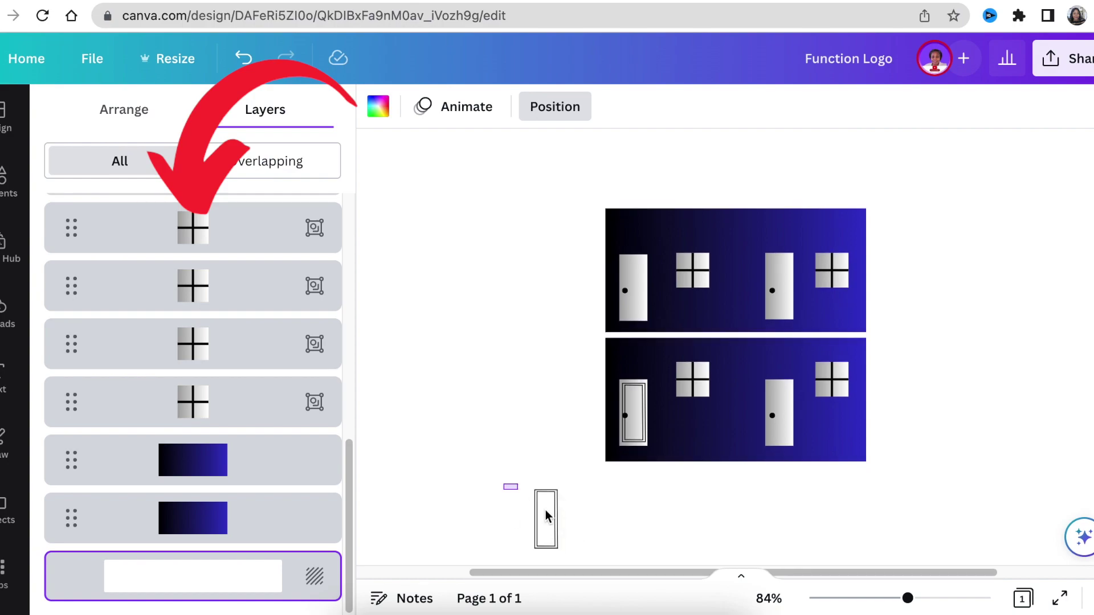
pyautogui.moveTo(503, 484); pyautogui.dragTo(571, 557)
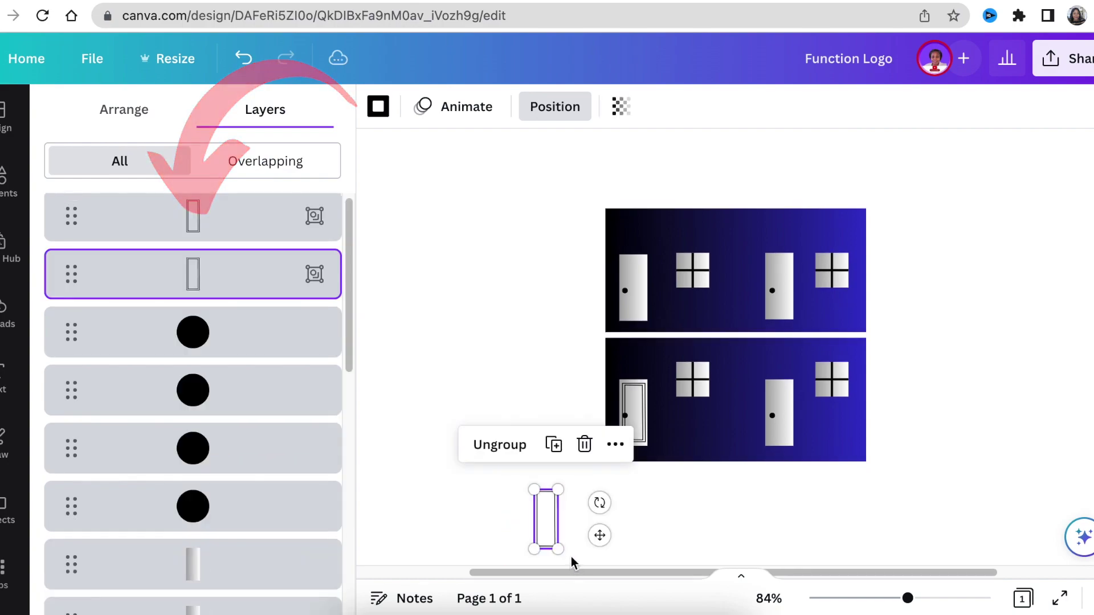
pyautogui.click(554, 444)
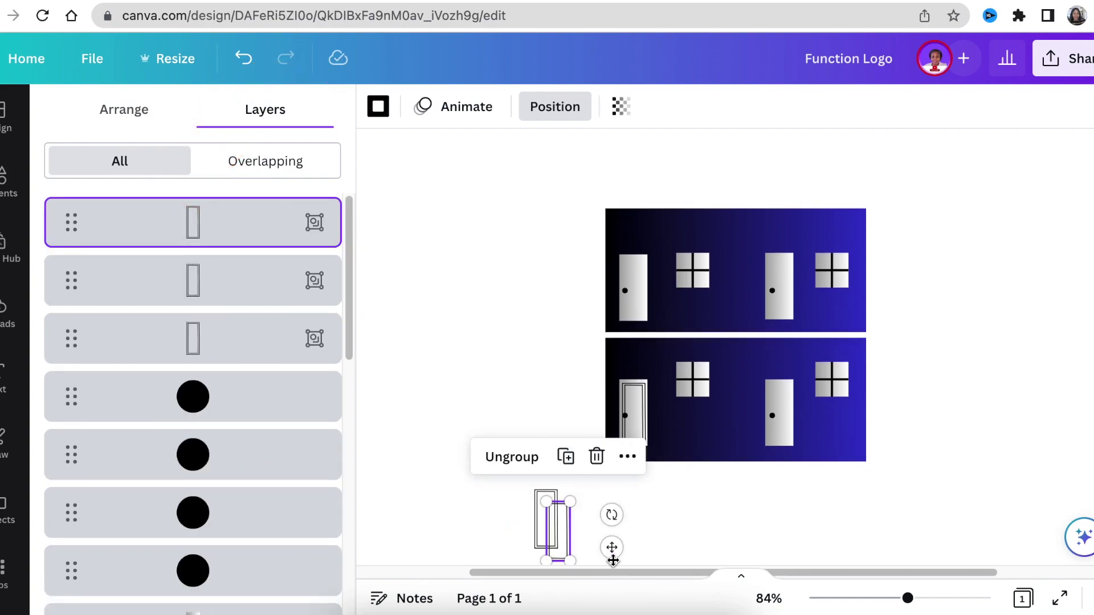
pyautogui.moveTo(611, 548); pyautogui.dragTo(834, 431)
pyautogui.click(786, 339)
pyautogui.moveTo(1028, 377); pyautogui.dragTo(794, 359)
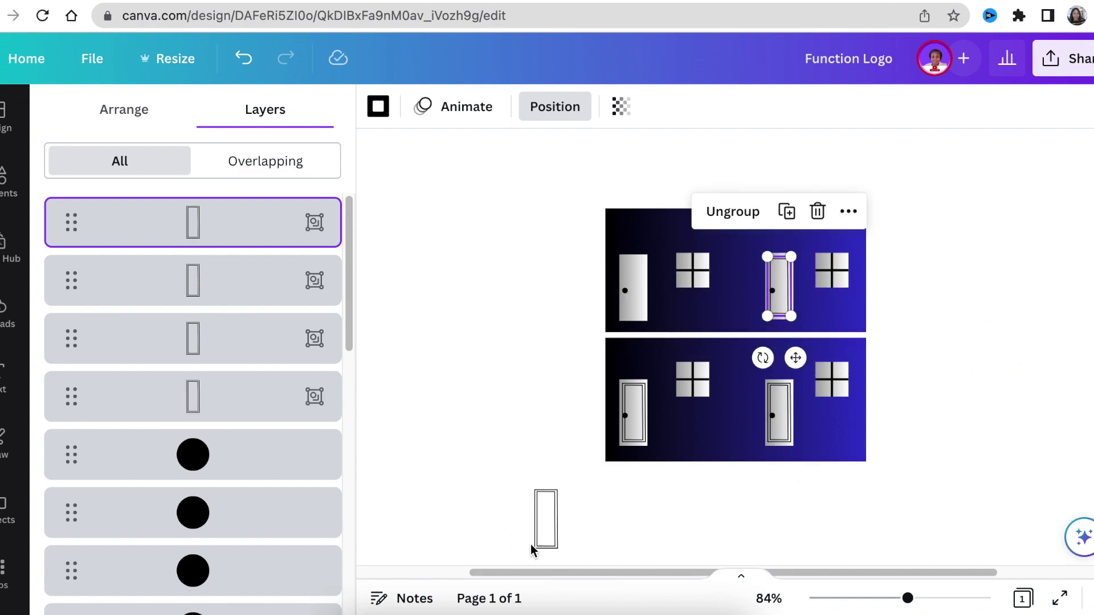
# Move the last spare door frame from below the building onto the upper floor's left door.
pyautogui.click(545, 519)
pyautogui.moveTo(598, 532); pyautogui.dragTo(681, 303)
pyautogui.click(535, 405)
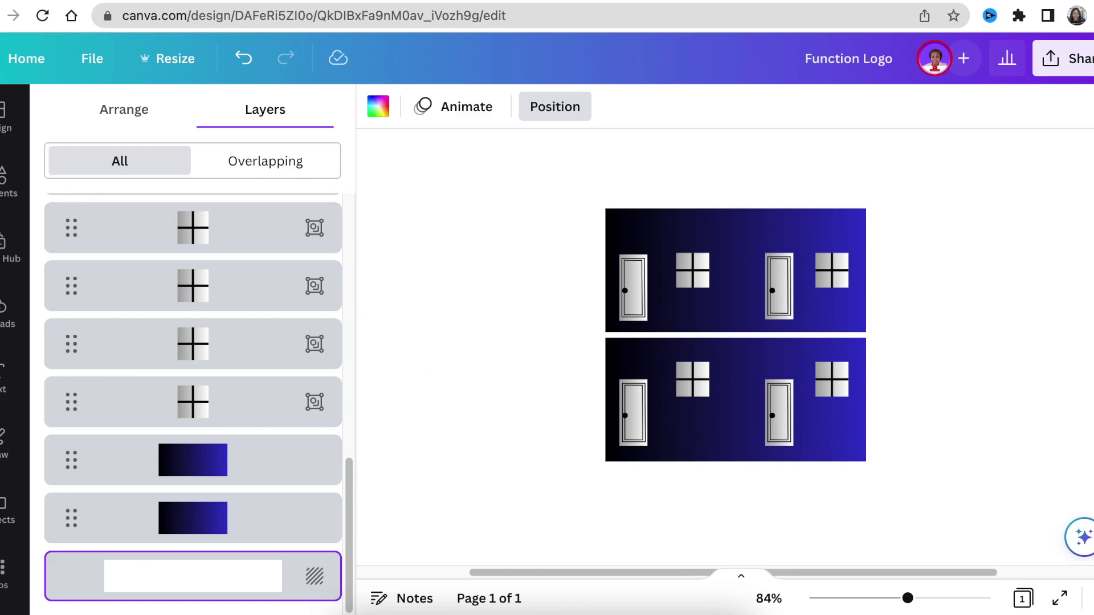
# Switch to the ChatGPT window, read the remaining building instructions through step 16, and return to Canva.
pyautogui.moveTo(1, 3); pyautogui.dragTo(542, 1)
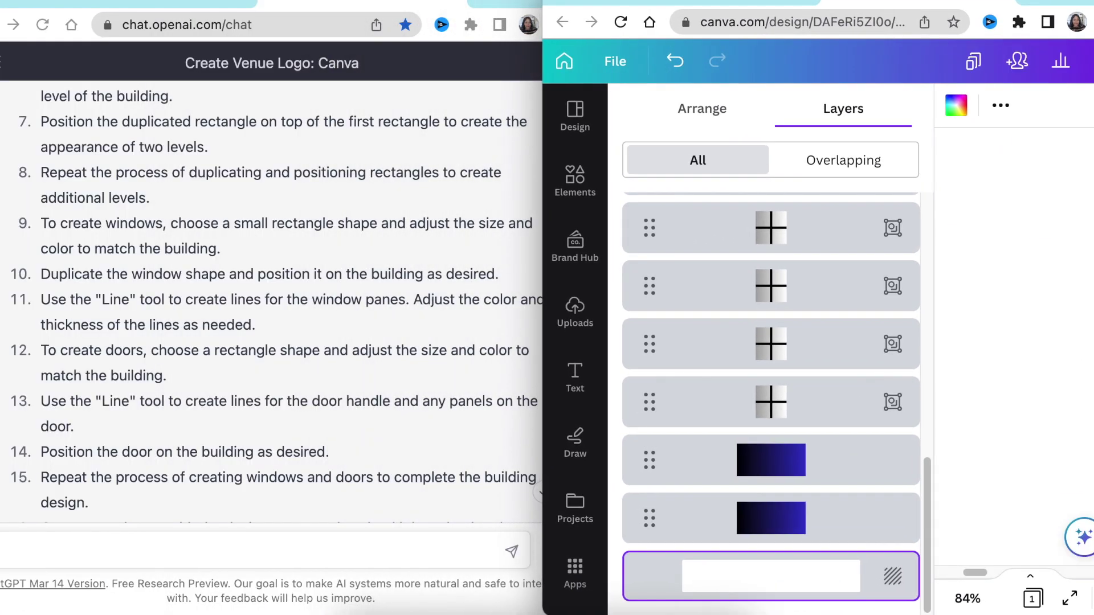
pyautogui.scroll(-4, 263, 313)
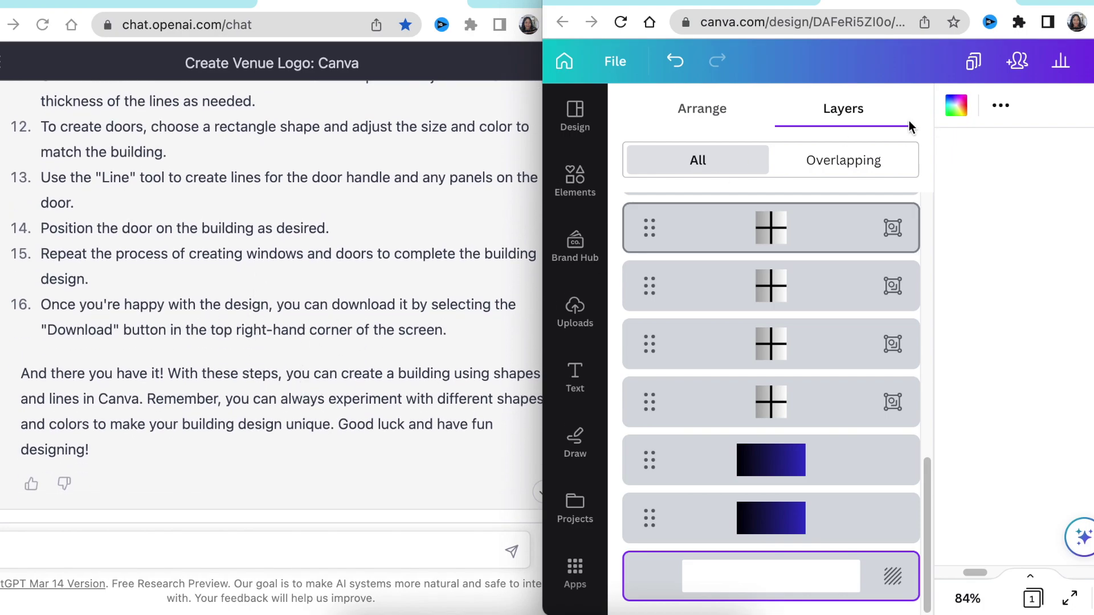
pyautogui.doubleClick(912, 2)
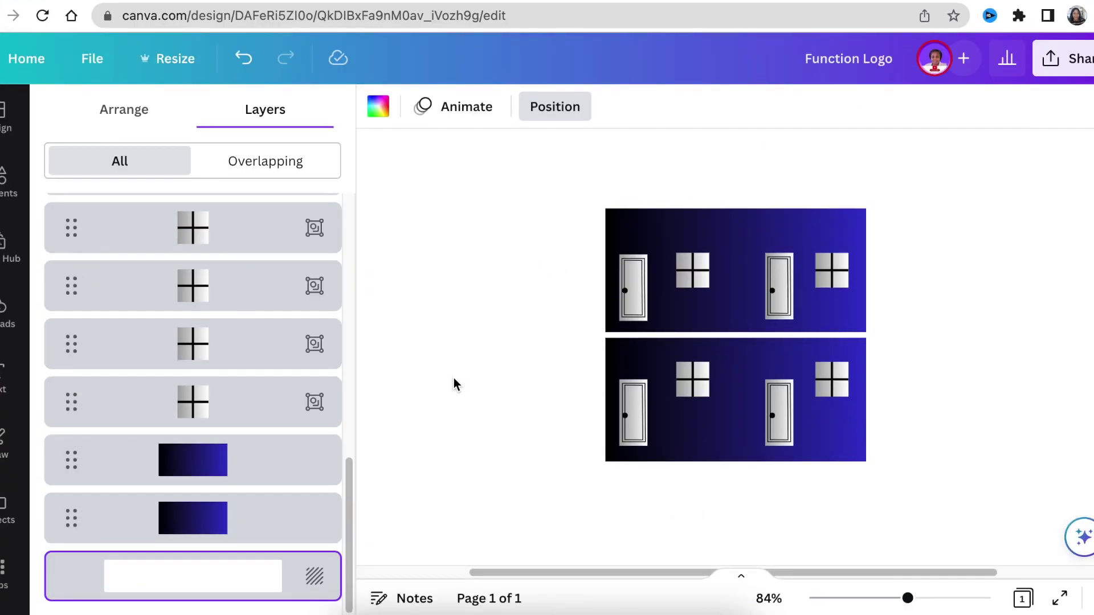
# Add a trapezoid from the Lines & Shapes elements and move it above the building's upper floor.
pyautogui.click(8, 181)
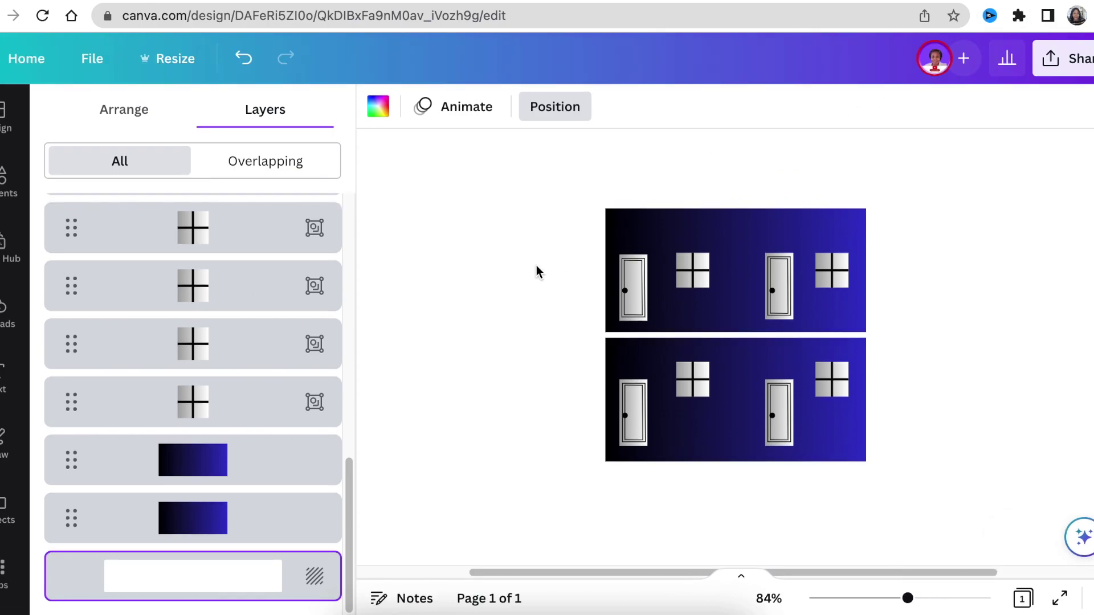
pyautogui.click(3, 193)
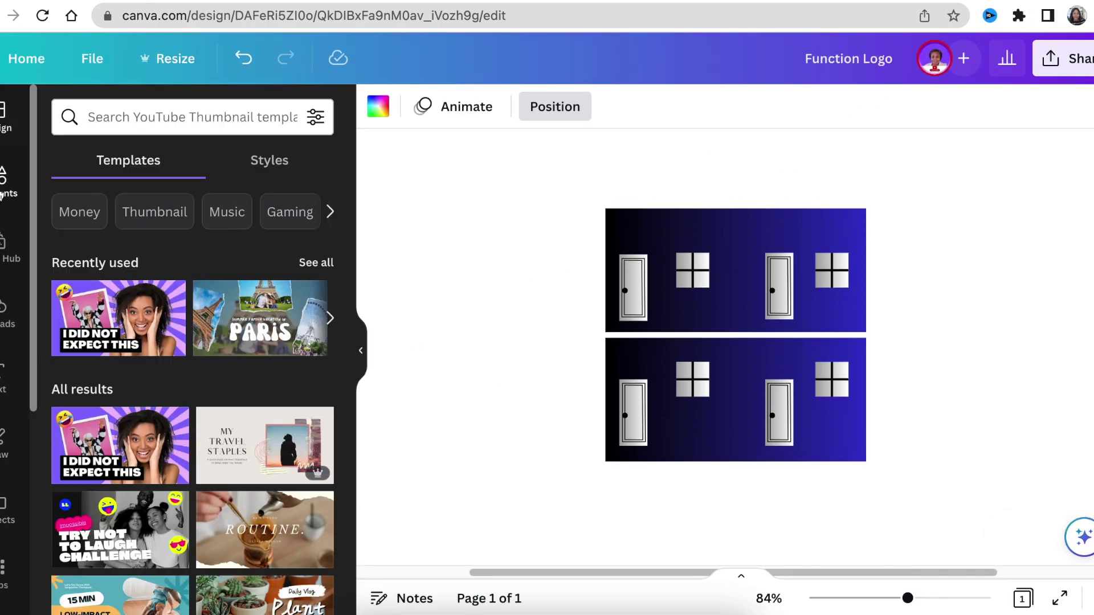
pyautogui.click(3, 188)
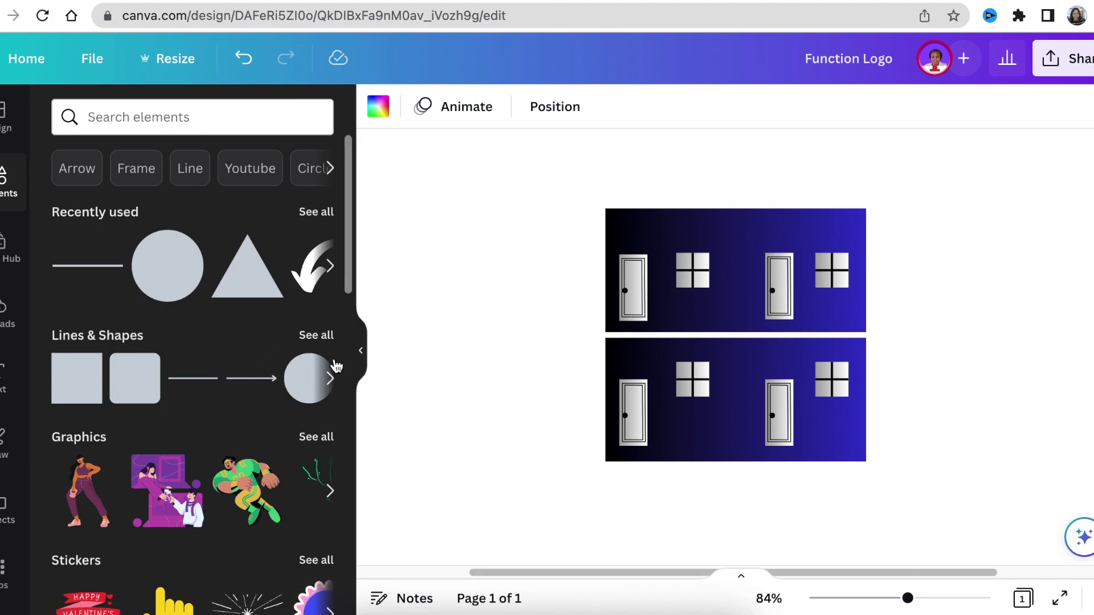
pyautogui.click(318, 339)
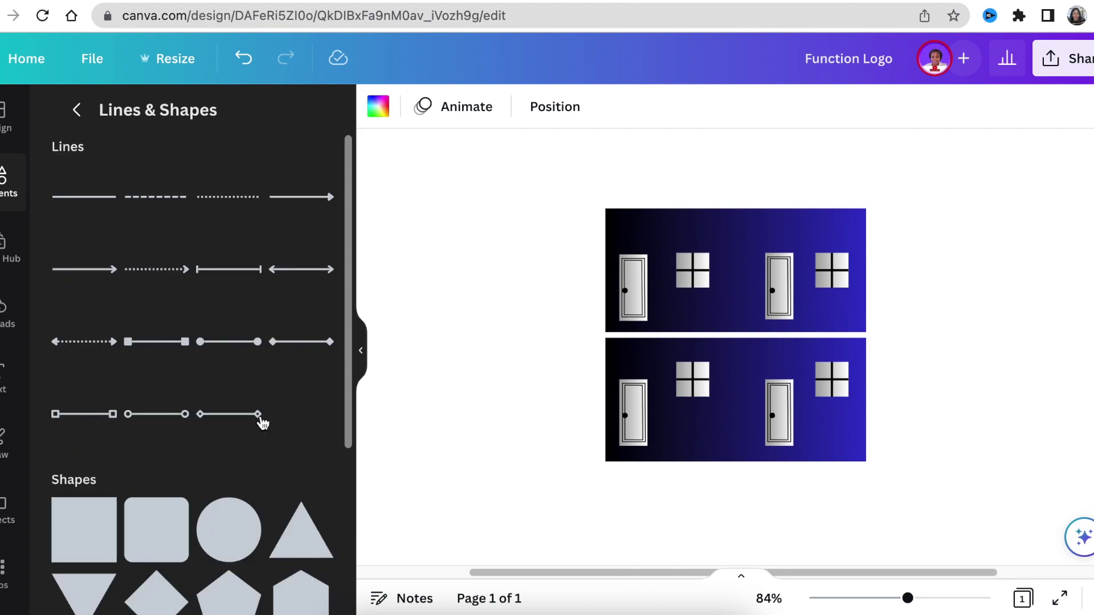
pyautogui.scroll(-10, 261, 422)
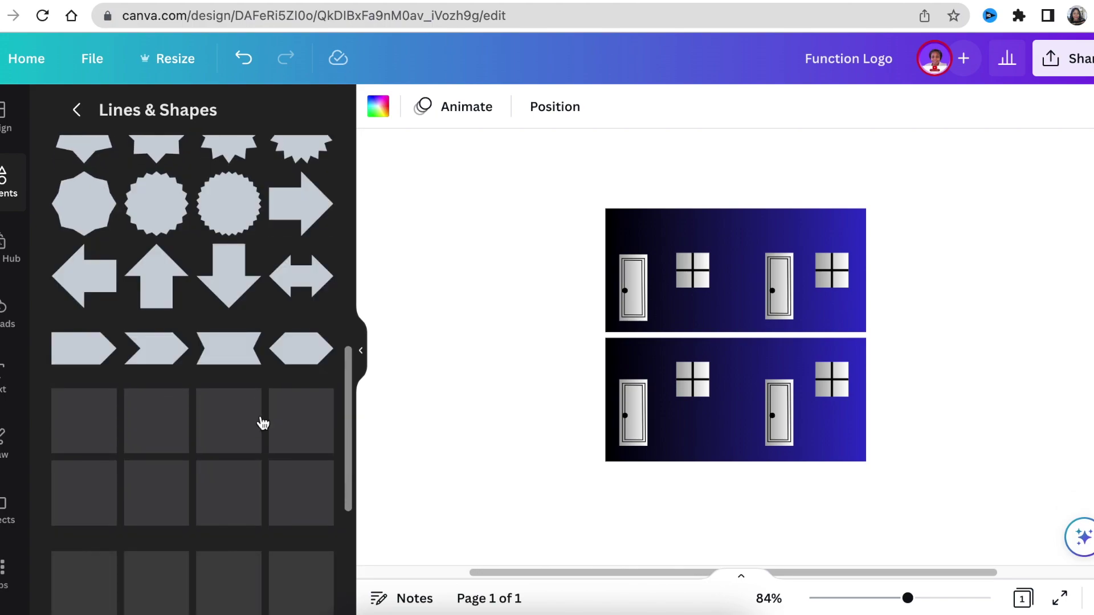
pyautogui.scroll(-3, 261, 416)
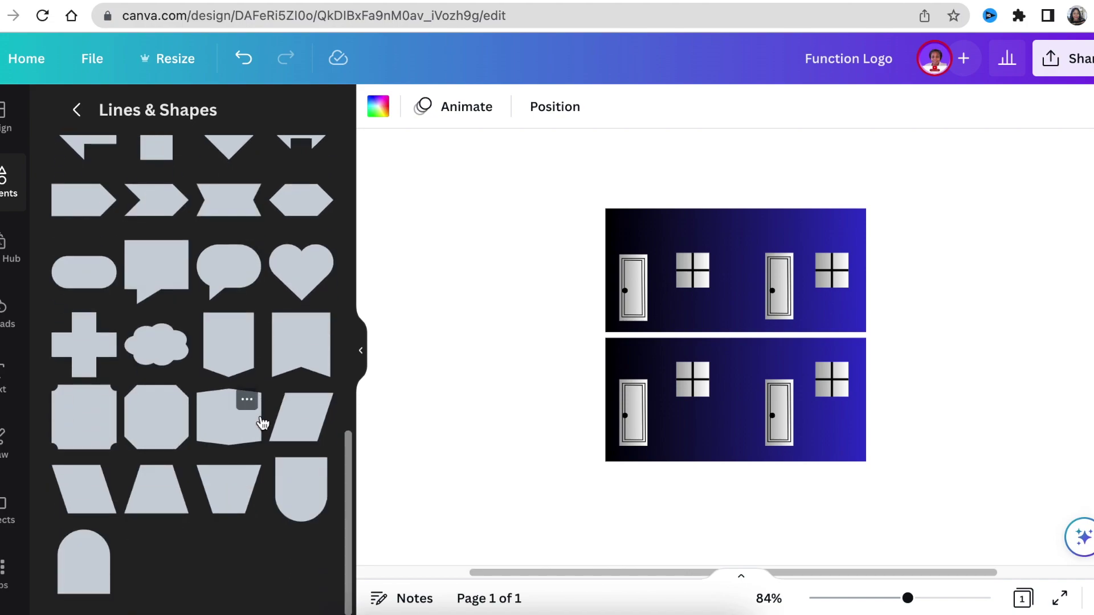
pyautogui.click(156, 503)
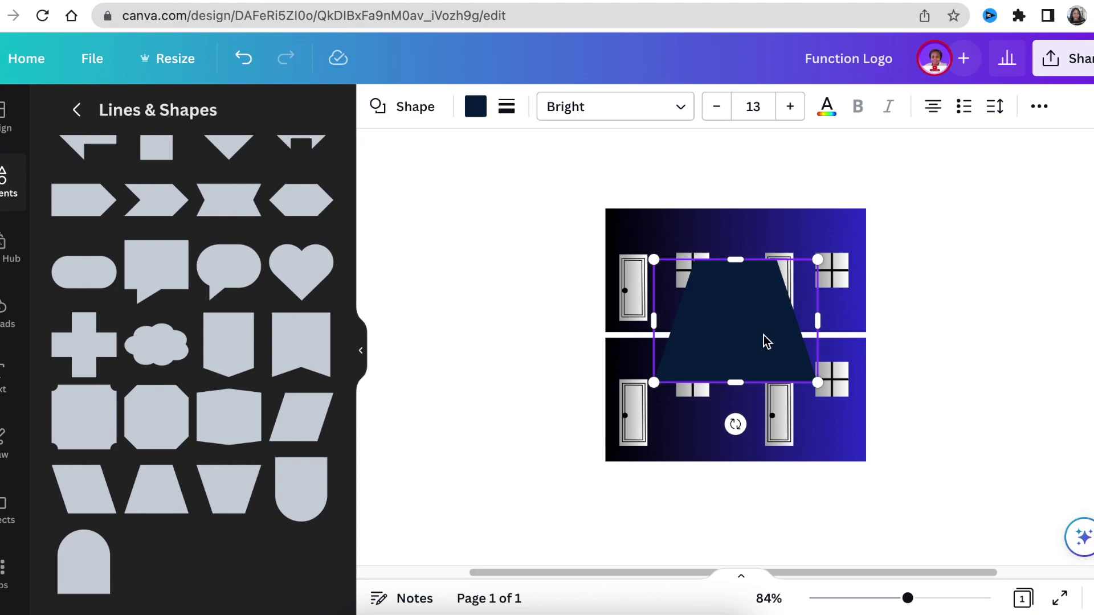
pyautogui.moveTo(763, 340); pyautogui.dragTo(651, 195)
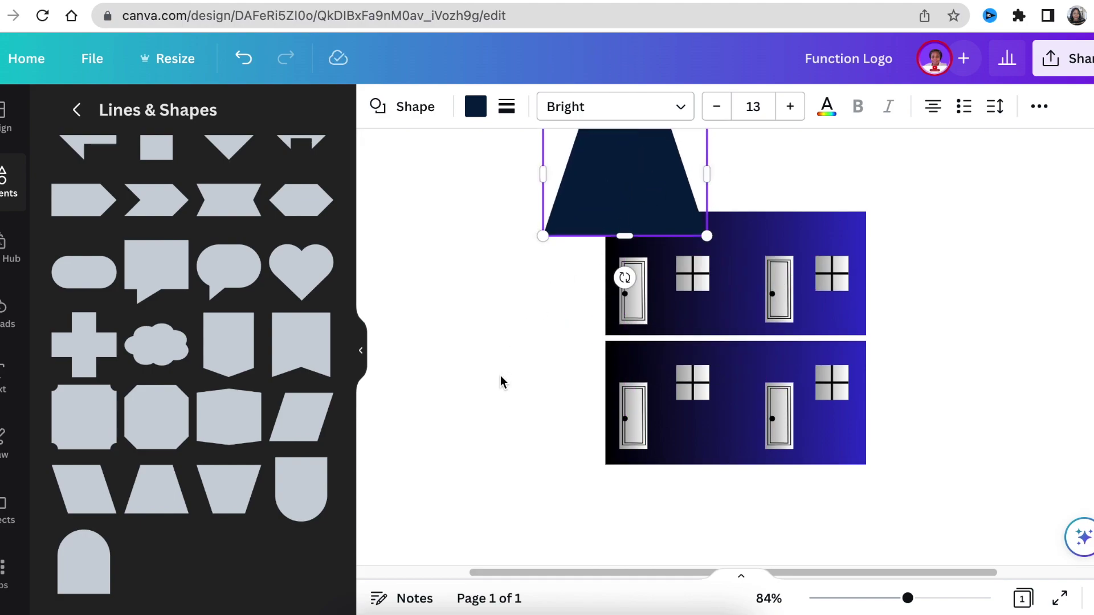
# Flatten the trapezoid into a roof spanning the upper floor and fill it with a black-to-grey gradient.
pyautogui.click(475, 107)
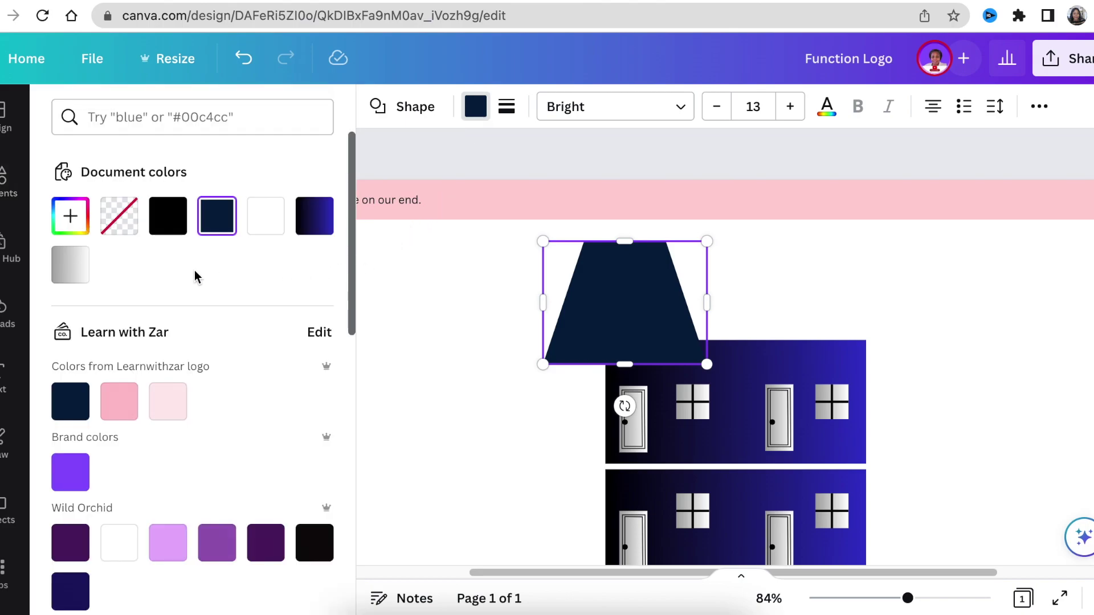
pyautogui.scroll(-5, 193, 273)
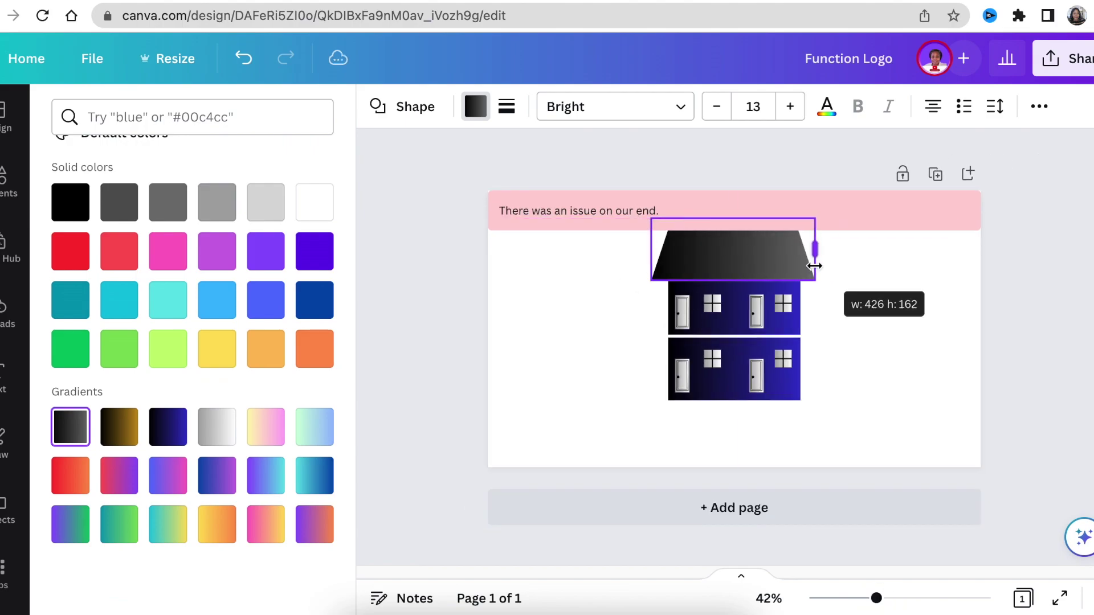
pyautogui.moveTo(815, 263); pyautogui.dragTo(812, 264)
pyautogui.click(222, 429)
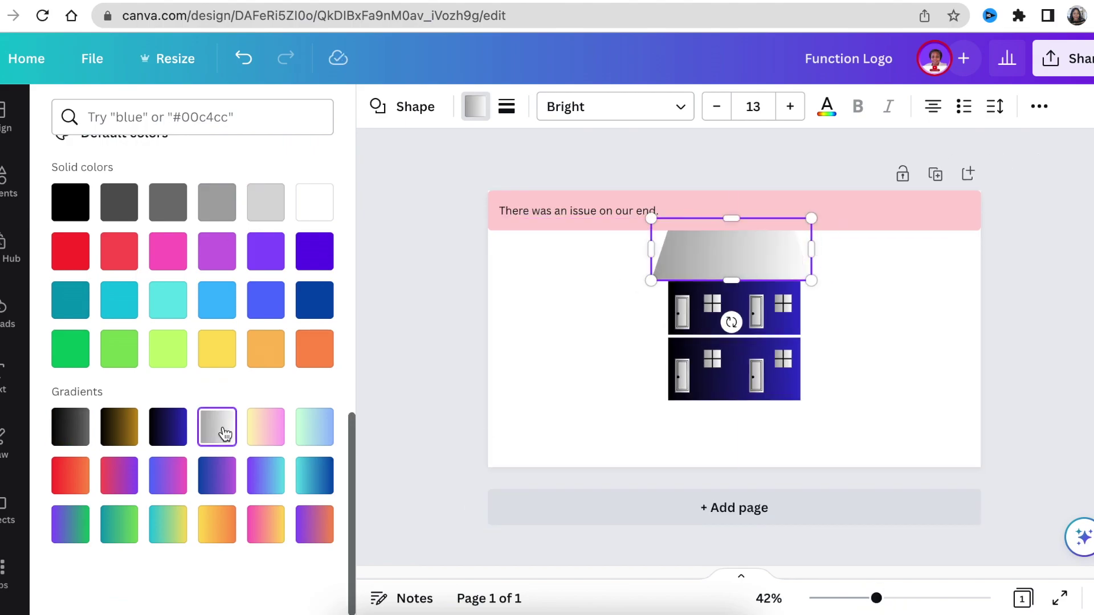
pyautogui.moveTo(767, 251); pyautogui.dragTo(766, 259)
# Turn a circle into a sun with a yellow-to-orange gradient and place it behind the roof's left end.
pyautogui.click(579, 329)
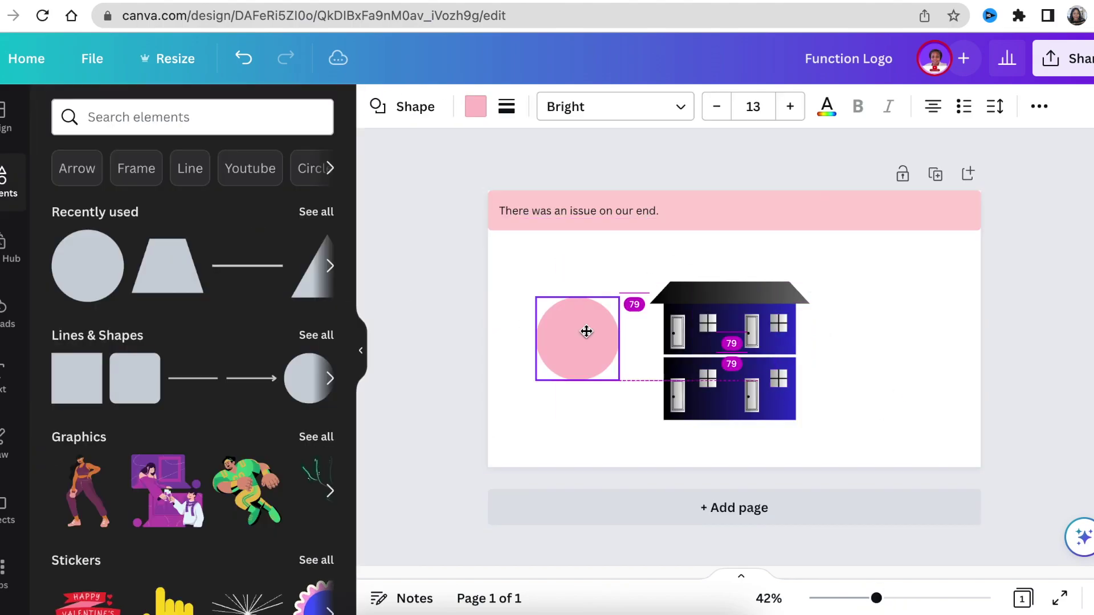
pyautogui.click(640, 280)
pyautogui.moveTo(641, 280); pyautogui.dragTo(627, 284)
pyautogui.click(534, 334)
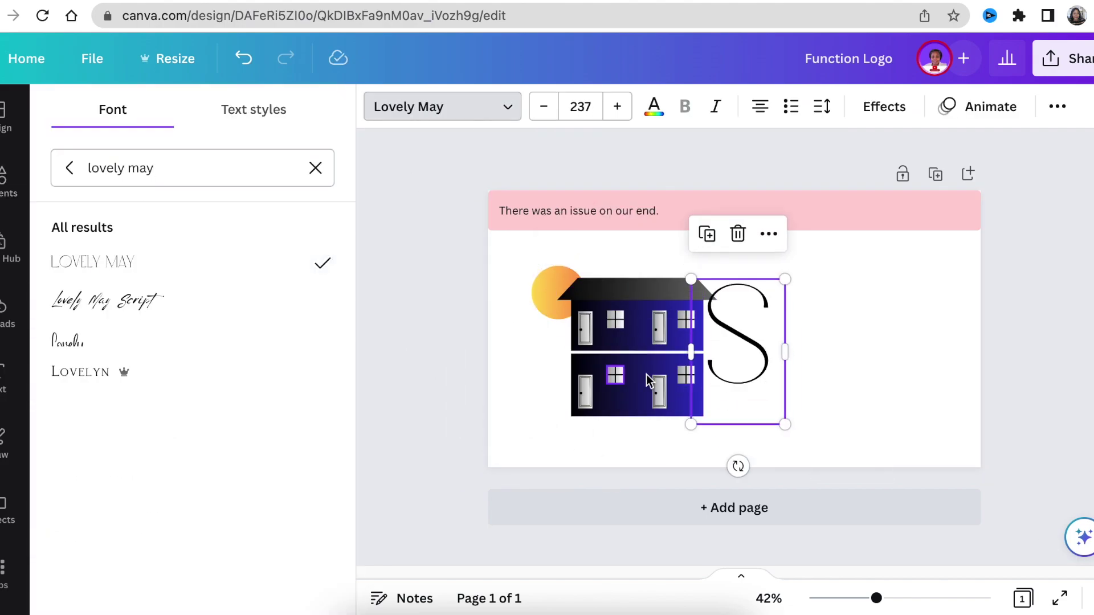
# Form the word "Sunshine" beside the building from a large thin "S" and smaller "unshine" text in the Lovely May font.
pyautogui.click(515, 375)
pyautogui.press('t')
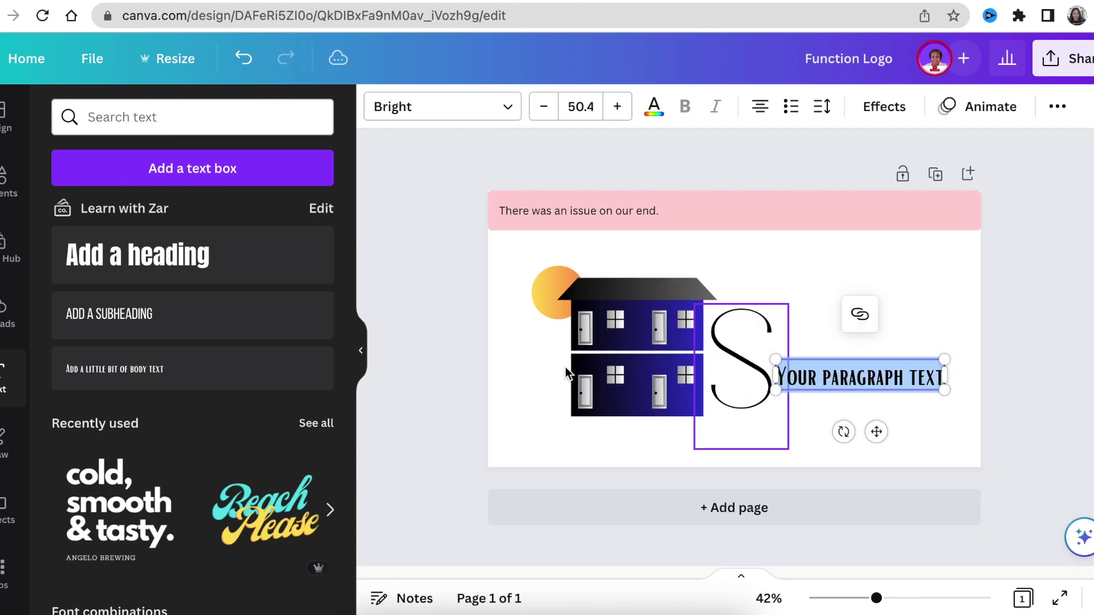
pyautogui.write('unshine Func')
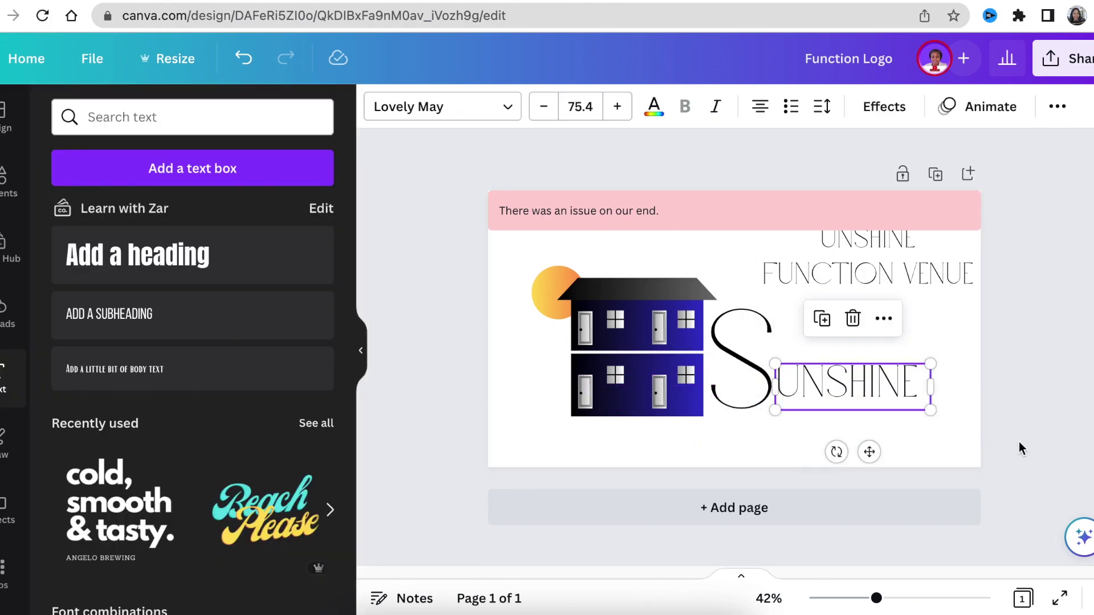
# Align "unshine" with the large "S" and set the "Function Venue" text below it in the Open Sauce font.
pyautogui.moveTo(849, 387); pyautogui.dragTo(840, 390)
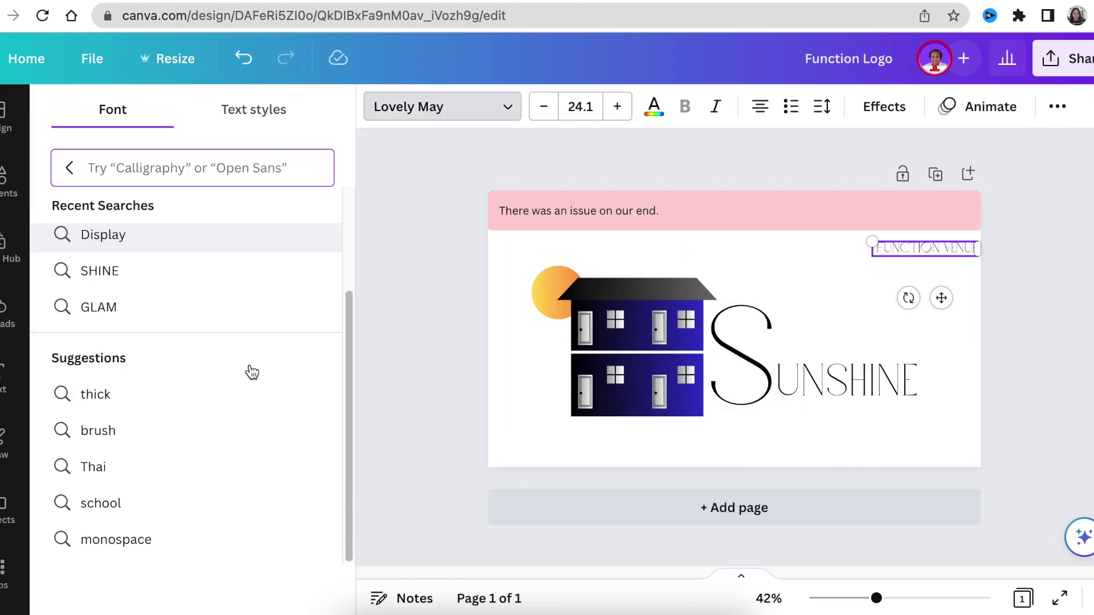
pyautogui.write('open')
pyautogui.click(142, 481)
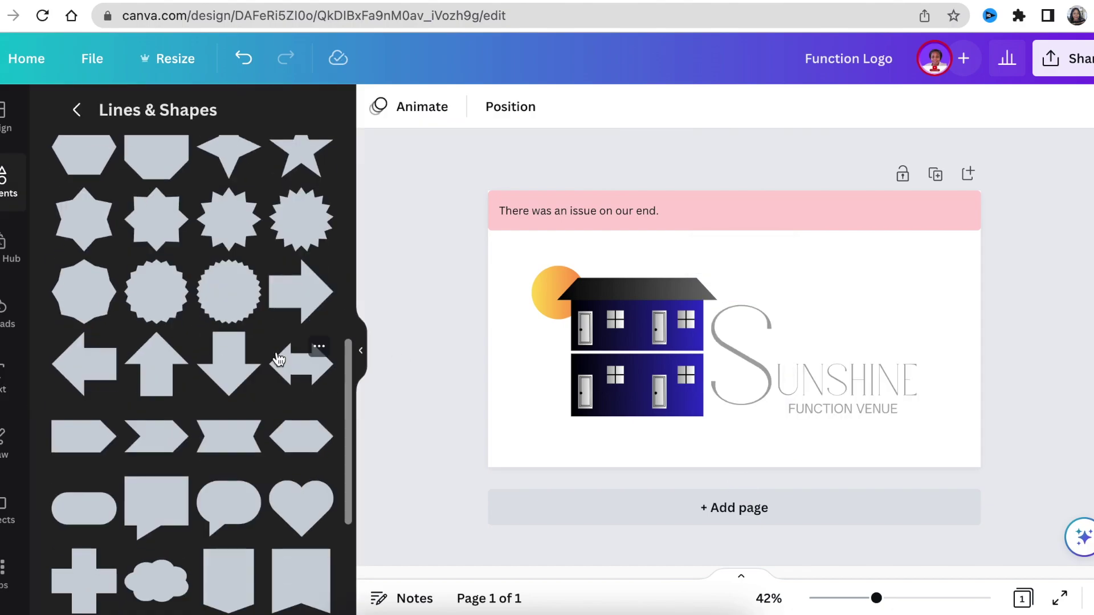
# Add black flying bird graphics over the sun and download the logo as a PNG with a transparent background.
pyautogui.scroll(-2, 280, 358)
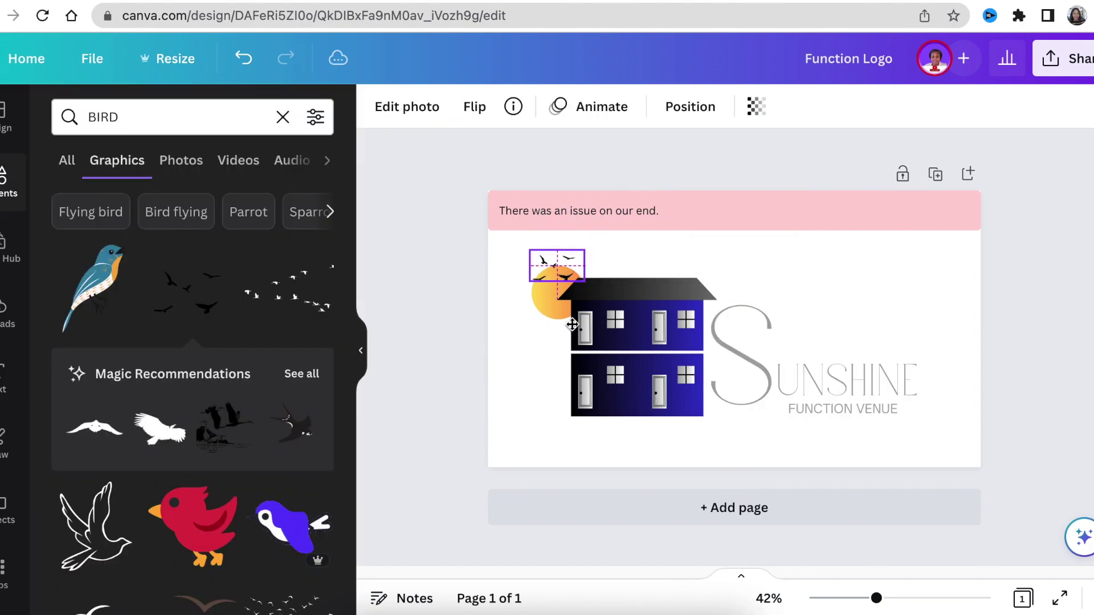
pyautogui.click(442, 344)
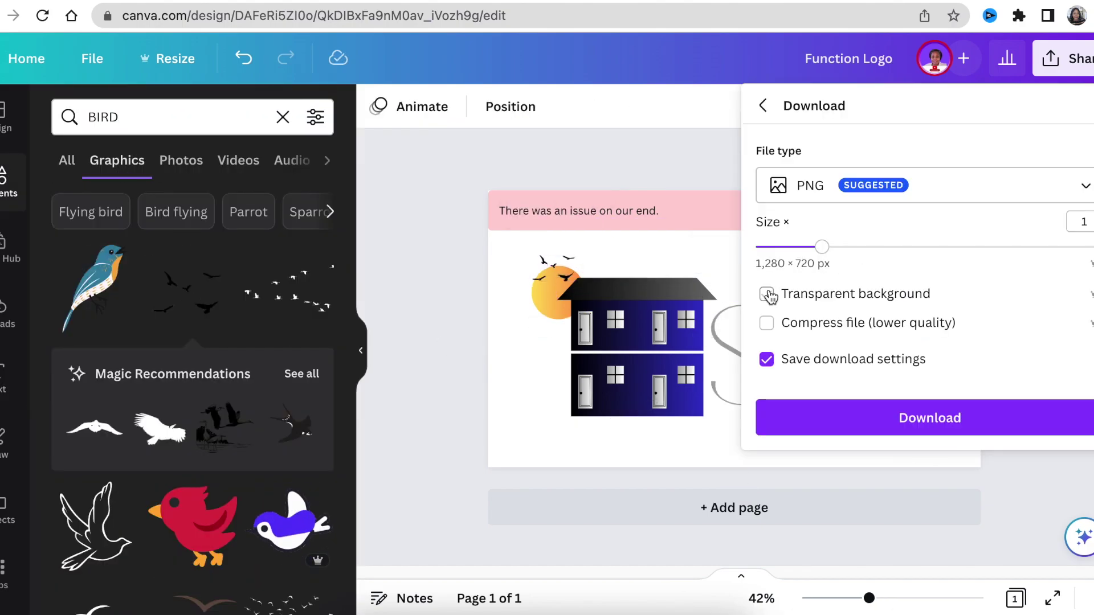
pyautogui.click(775, 299)
pyautogui.click(971, 424)
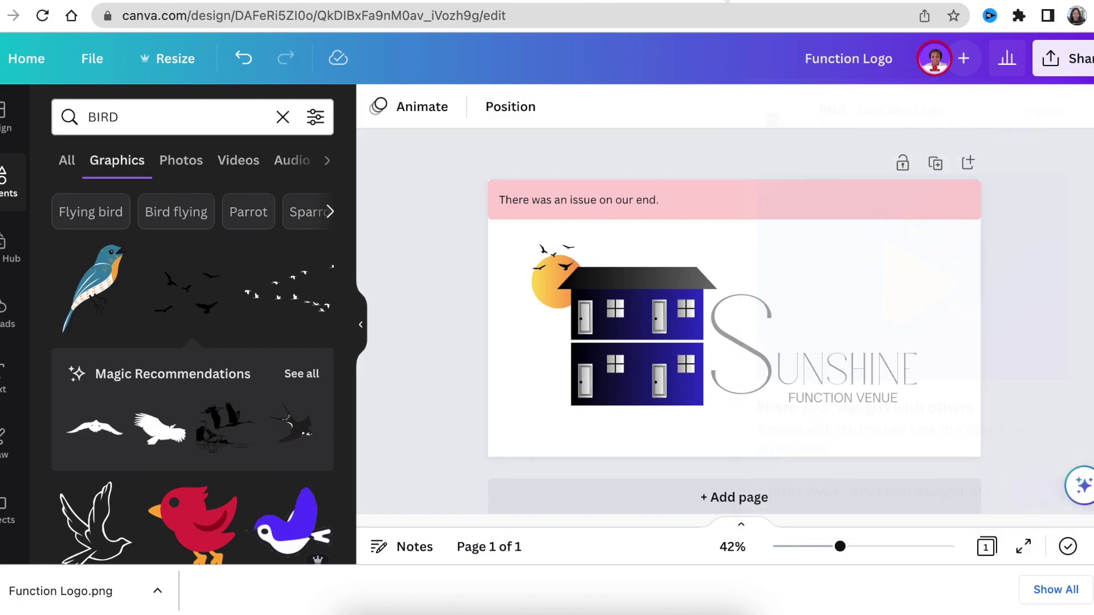
# Switch to Photopea and open the Black Wall 3D Logo Mockup from the Mockups template category.
pyautogui.click(686, 36)
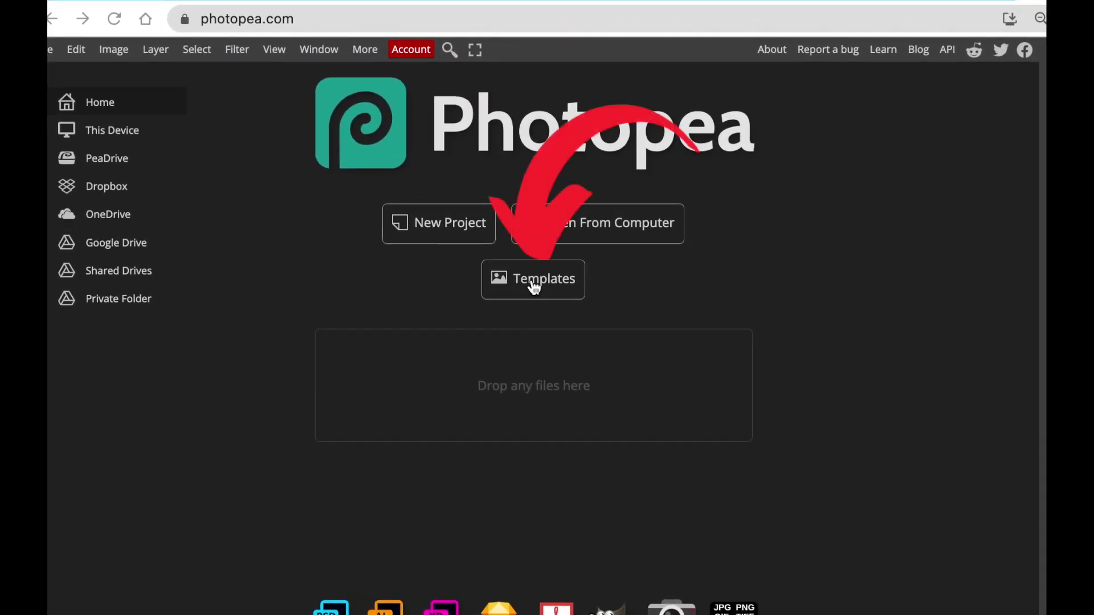
pyautogui.click(534, 287)
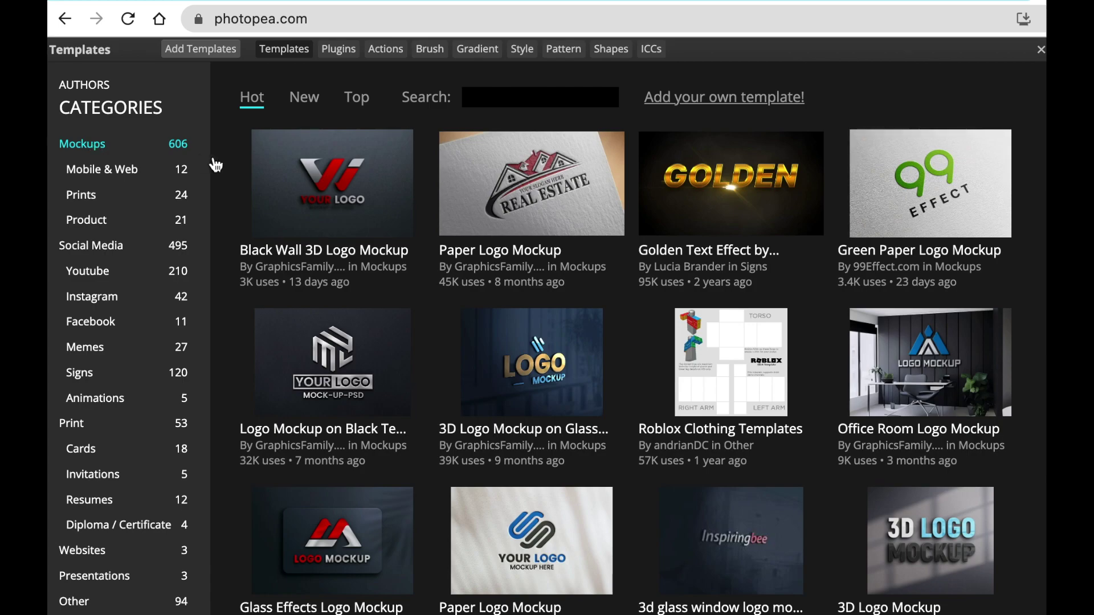
pyautogui.click(181, 148)
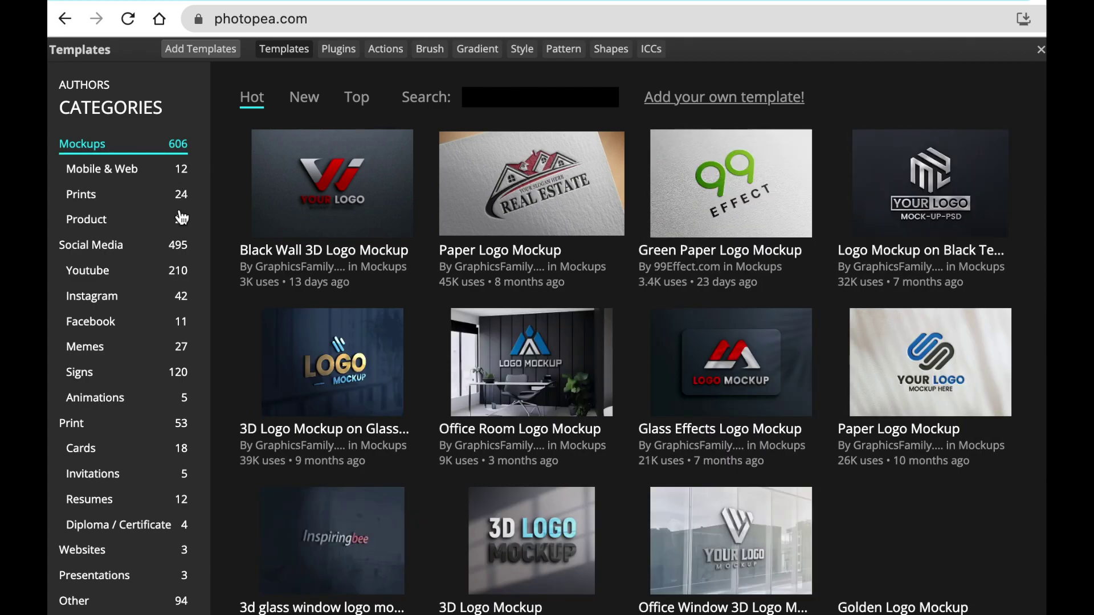
pyautogui.click(308, 254)
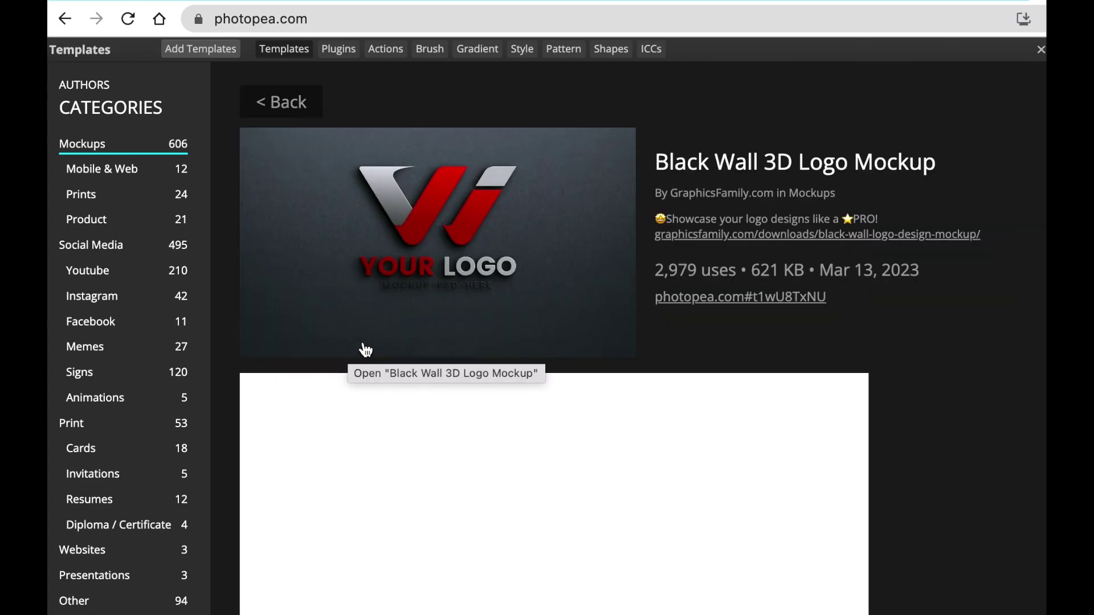
pyautogui.click(708, 303)
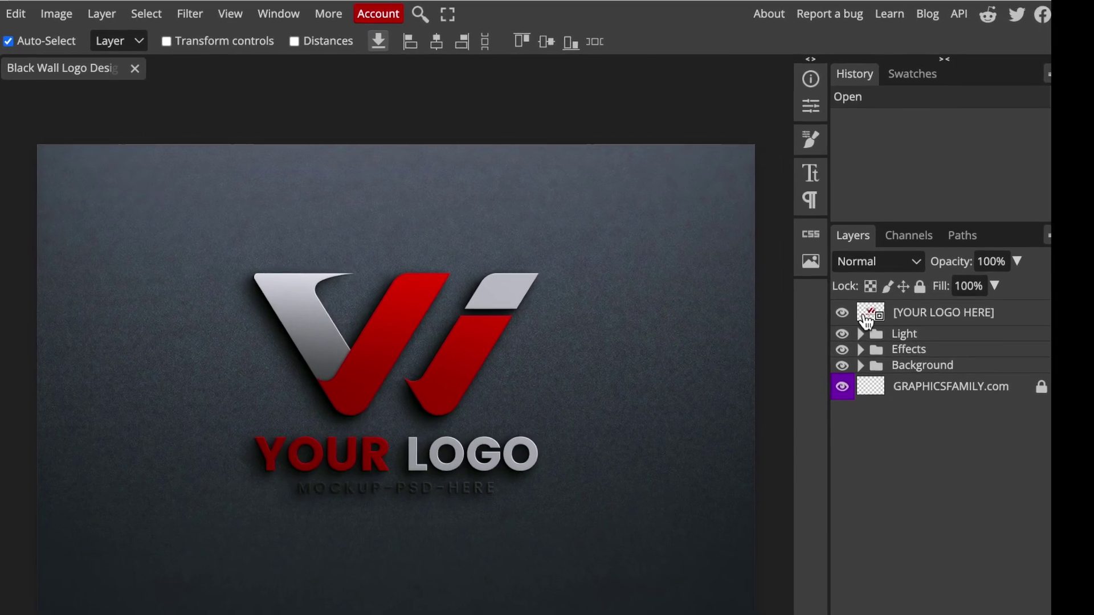
# Open the [YOUR LOGO HERE] smart object for editing and hide its Graphicsfamily 1 placeholder layer.
pyautogui.click(866, 317)
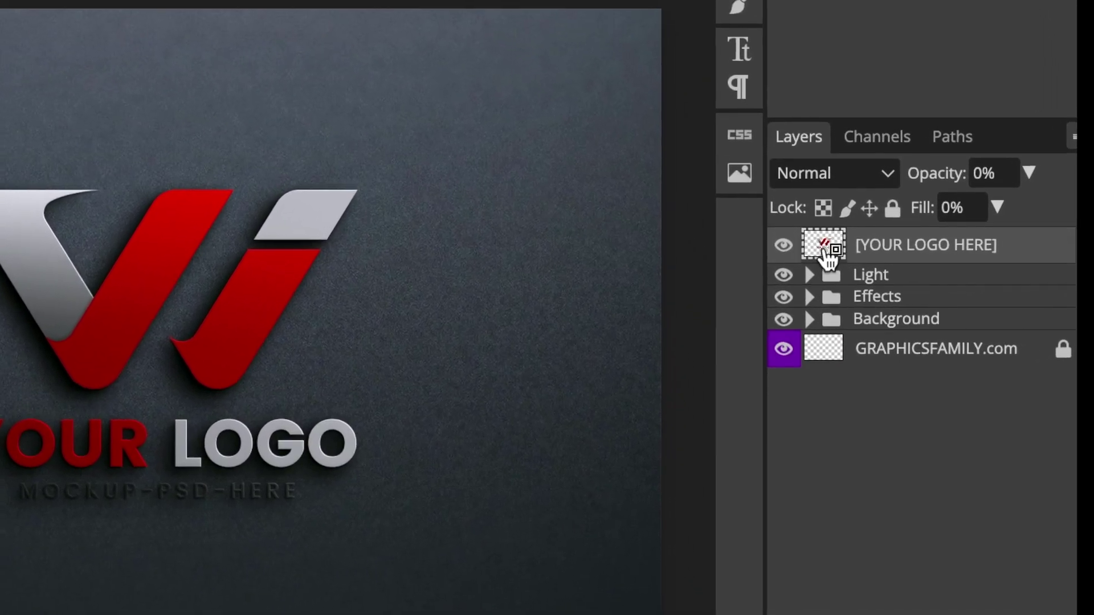
pyautogui.doubleClick(824, 248)
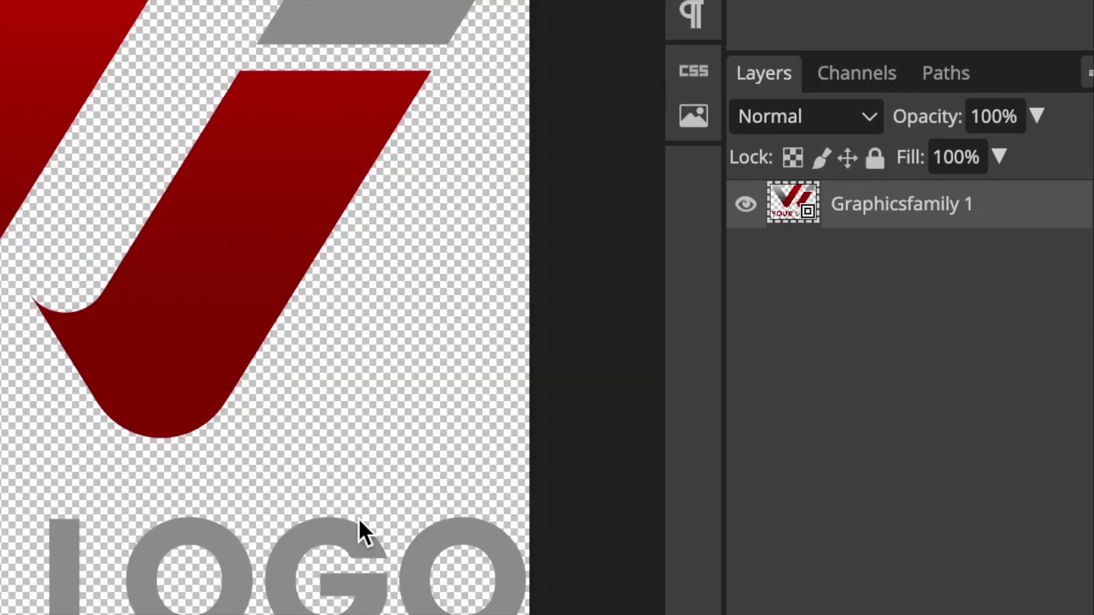
pyautogui.click(745, 204)
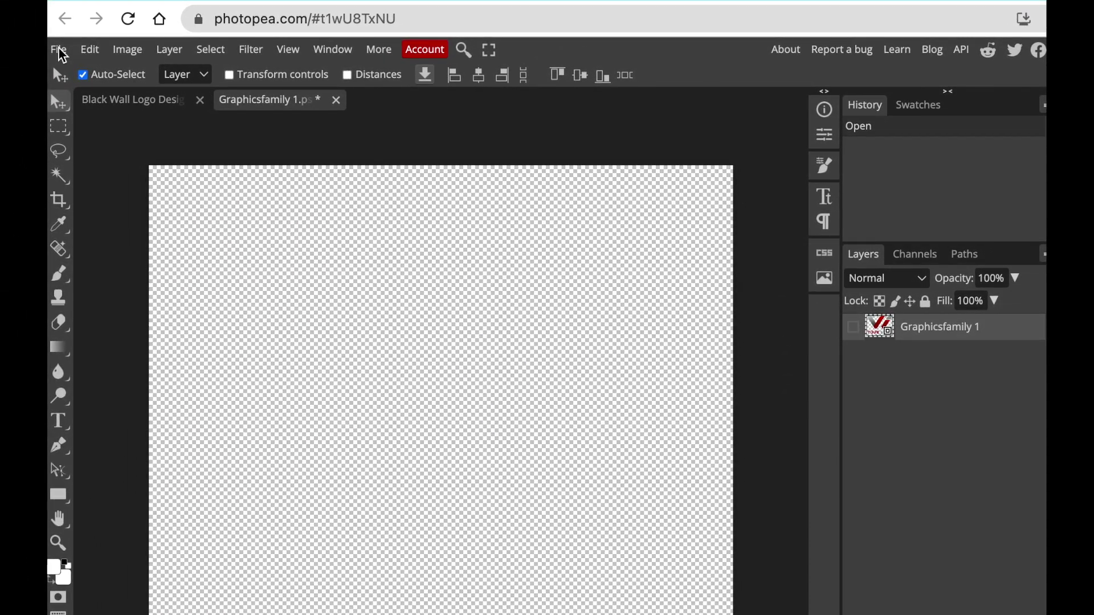
# Place the Function Logo (2) image in the smart object at about 117% scale and save it to update the Black Wall mockup.
pyautogui.click(59, 51)
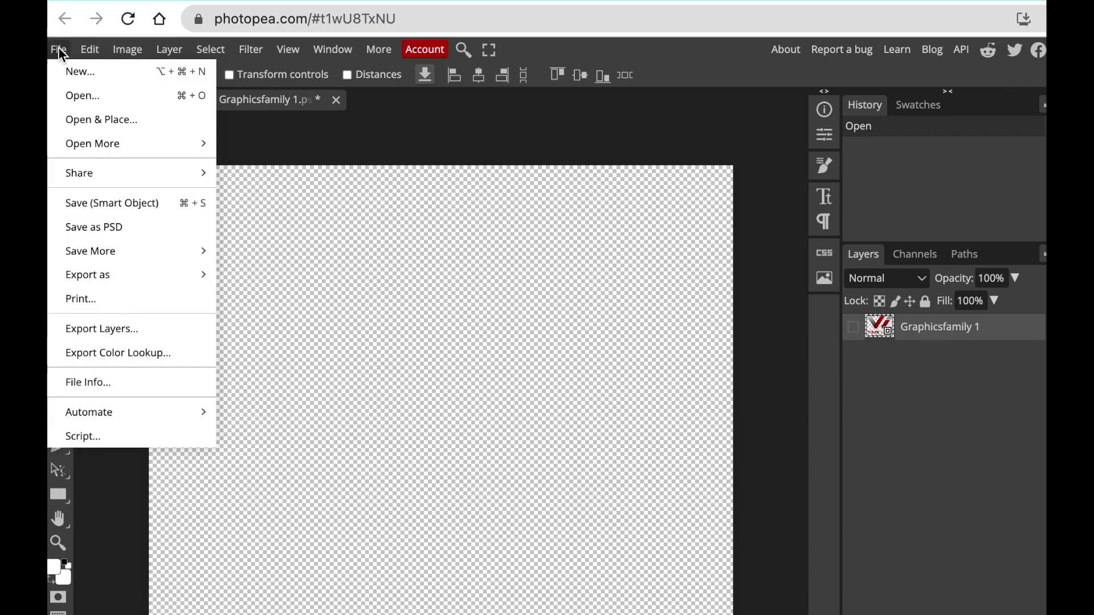
pyautogui.click(94, 122)
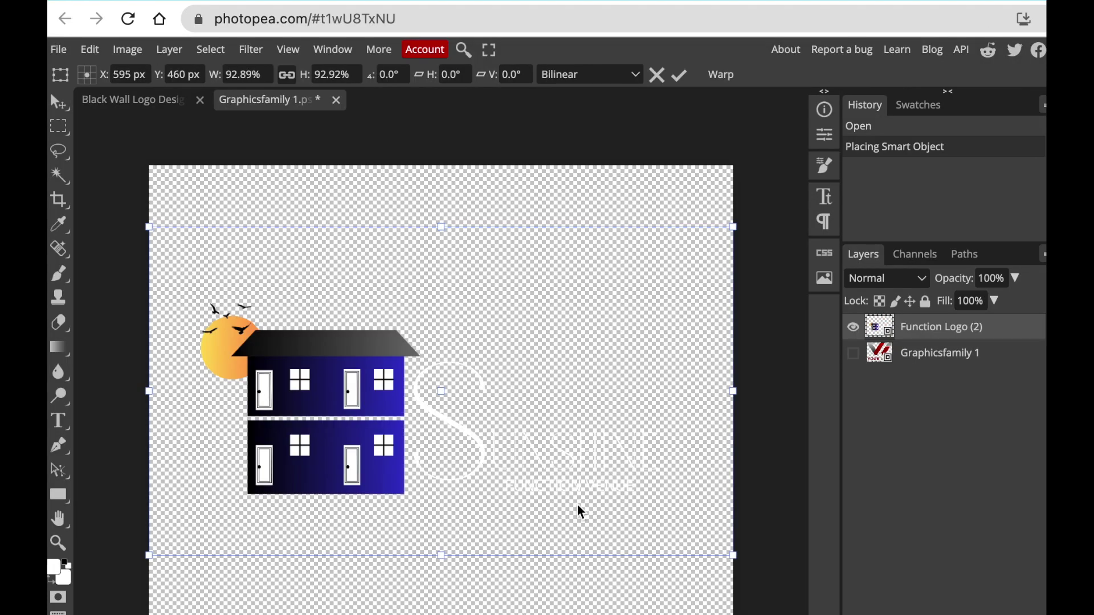
pyautogui.moveTo(147, 226); pyautogui.dragTo(92, 198)
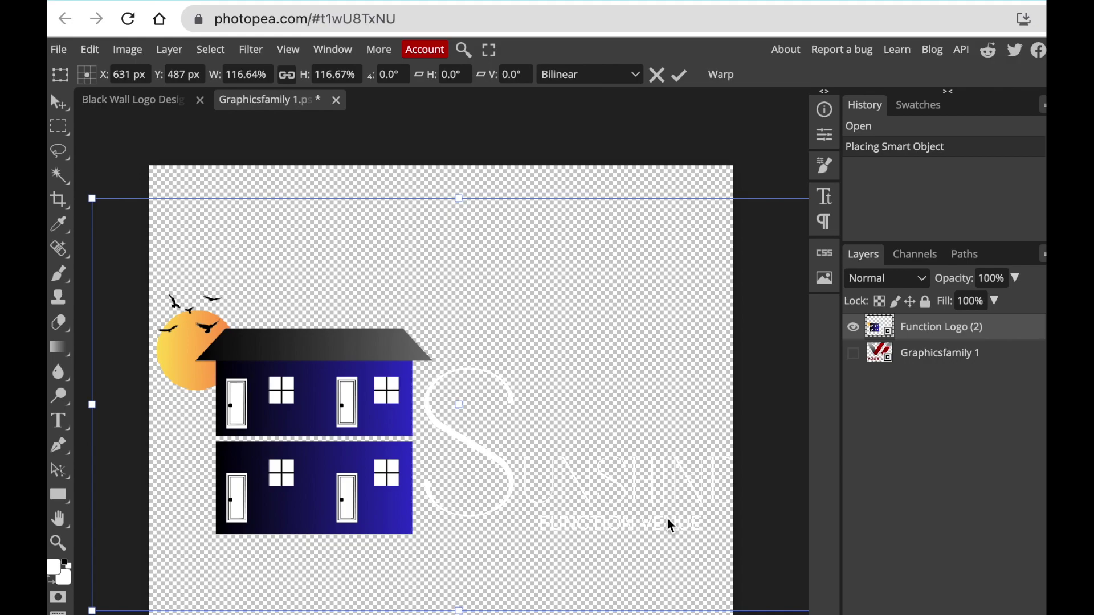
pyautogui.press('Return')
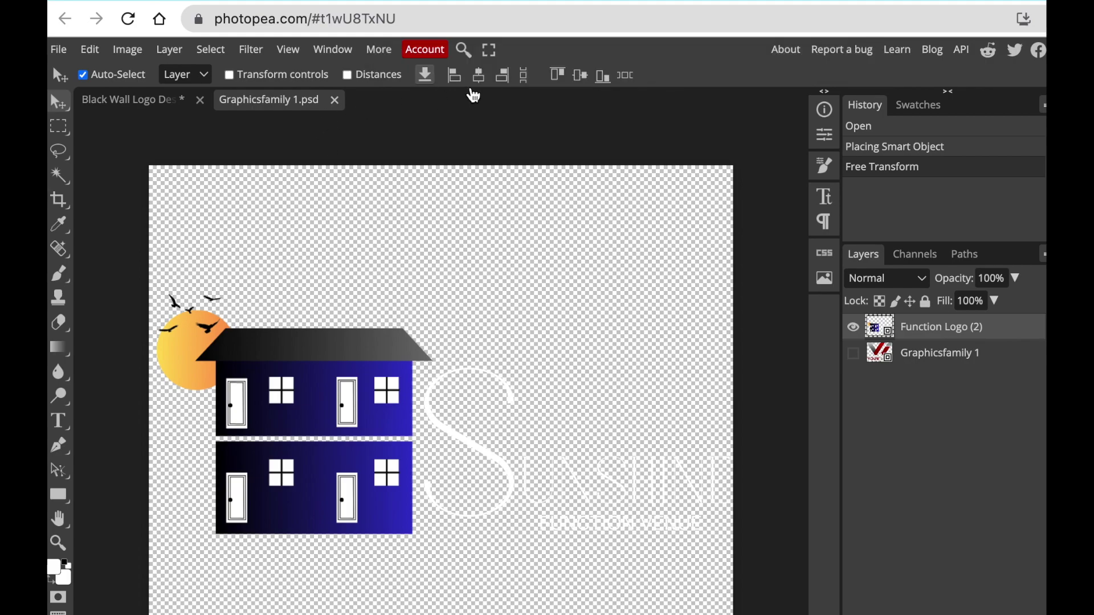
pyautogui.click(138, 109)
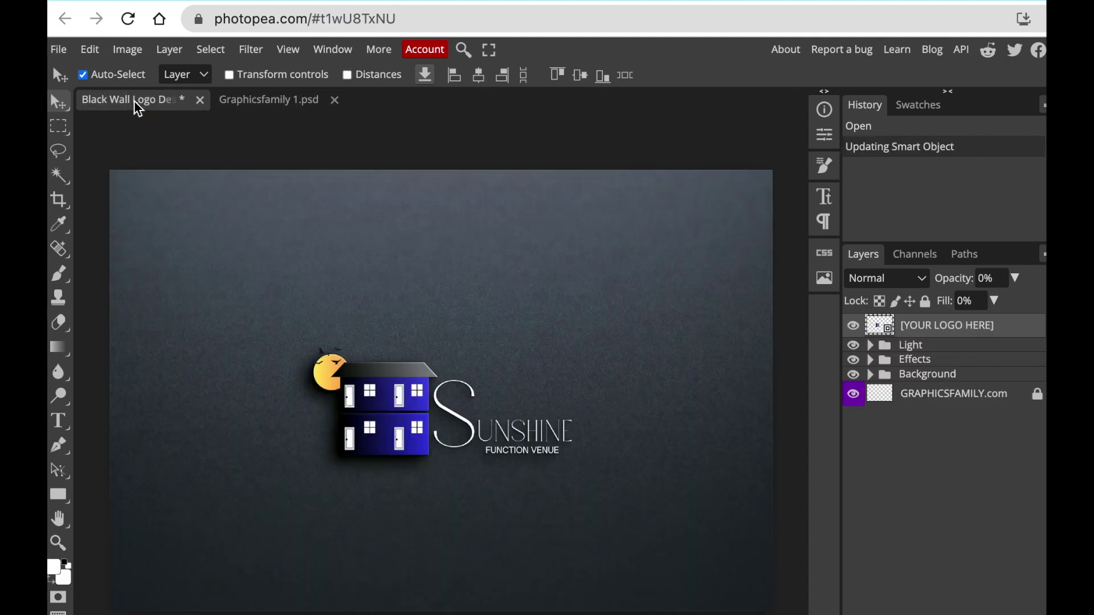
# Export the finished Black Wall logo mockup as a PNG.
pyautogui.click(57, 49)
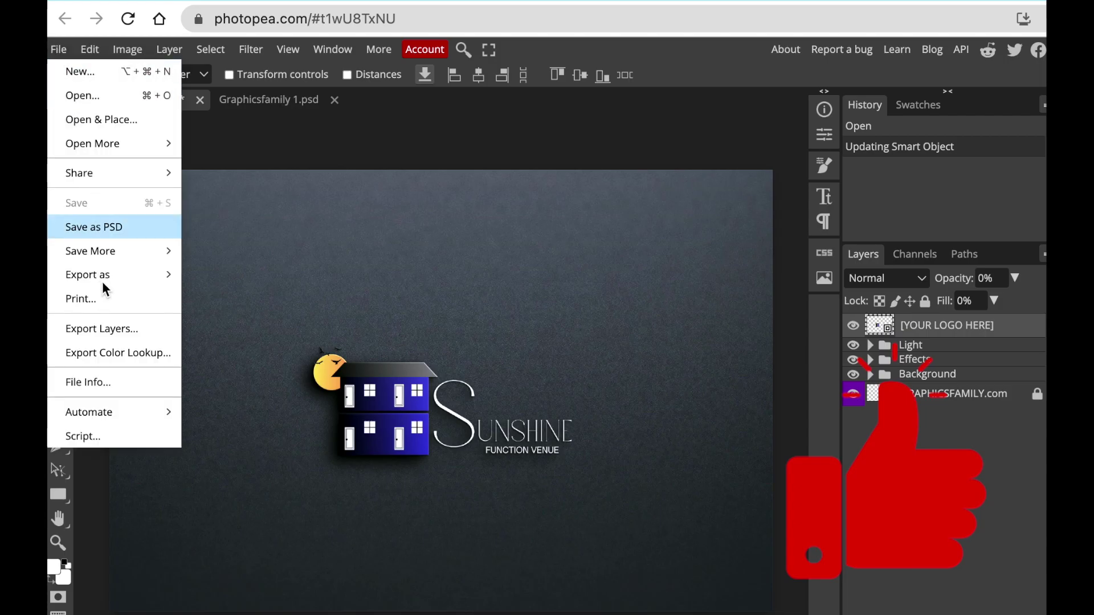
pyautogui.moveTo(105, 279)
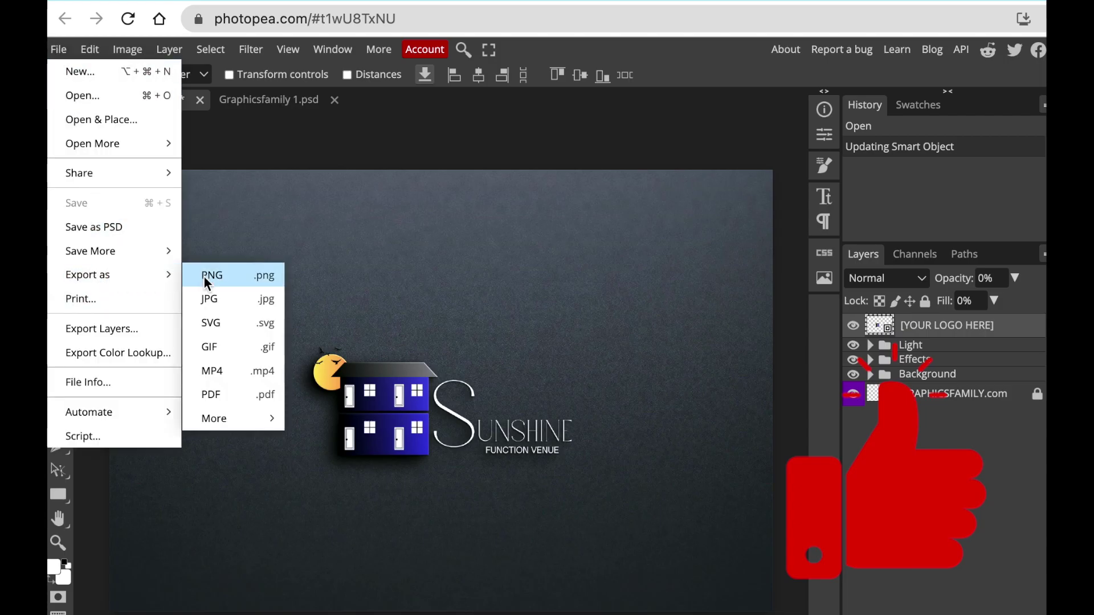